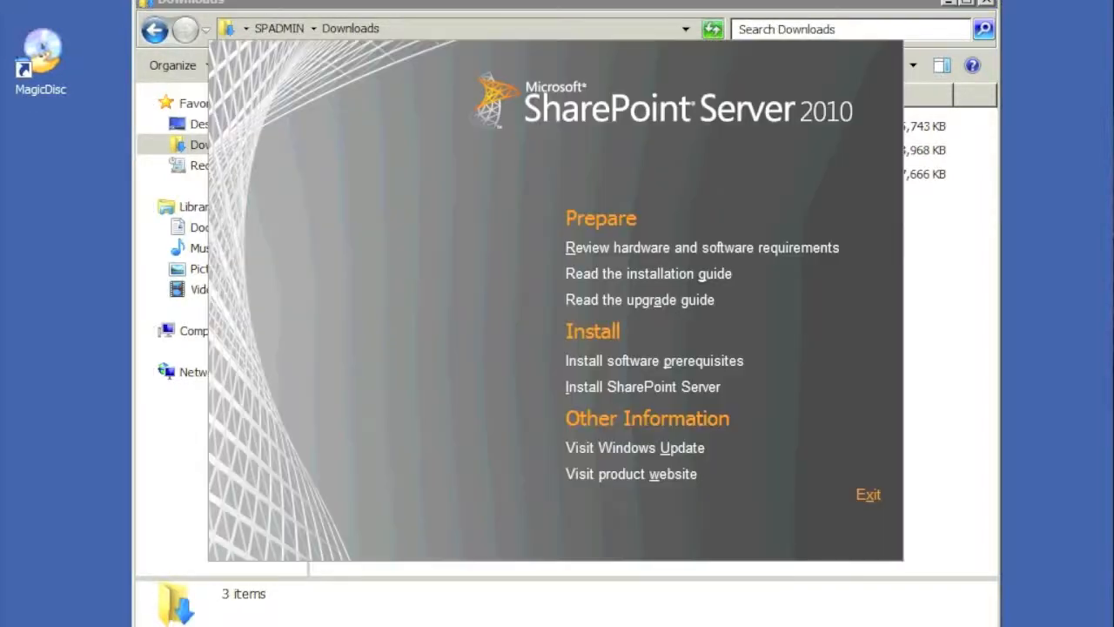
Begin the SharePoint Server install and accept the license terms
click(694, 389)
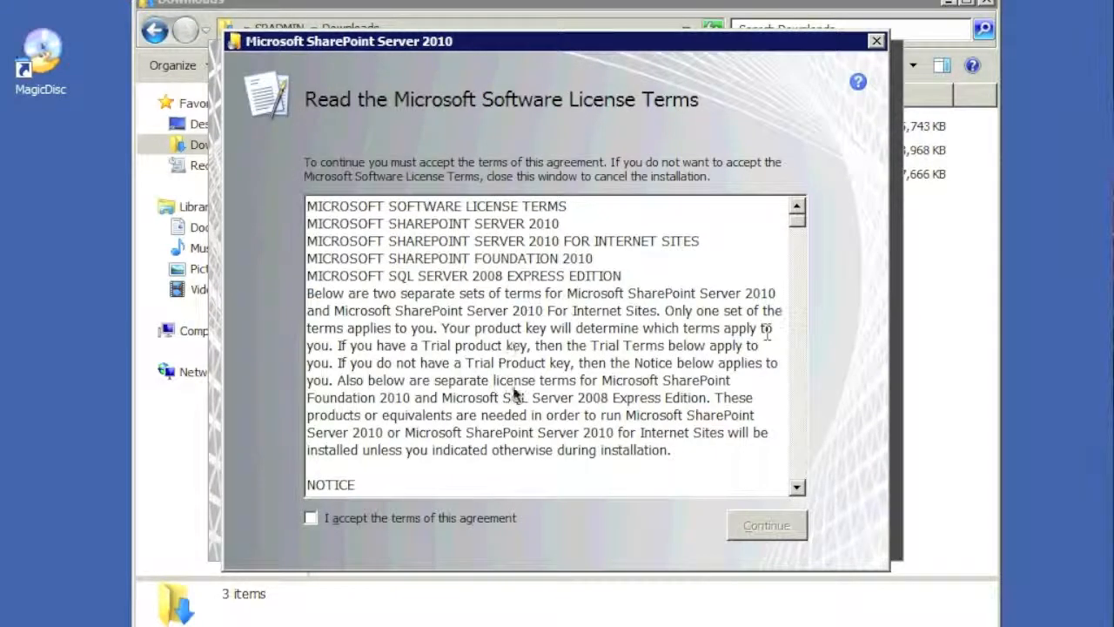
click(312, 517)
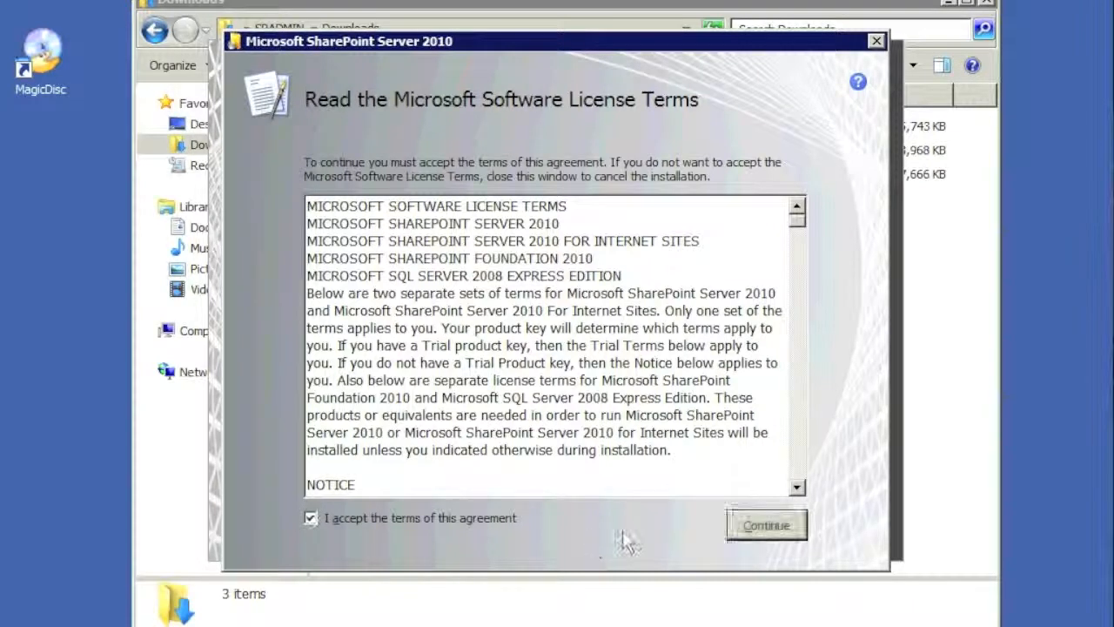
click(767, 527)
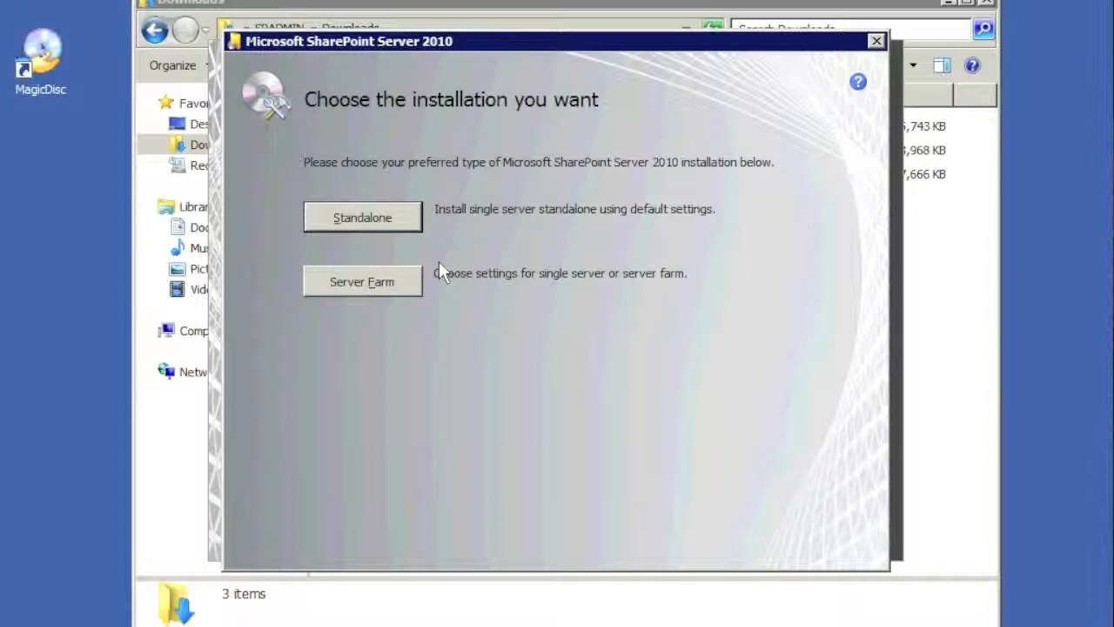
Install a Complete server-farm SharePoint Server with the default file locations
click(377, 286)
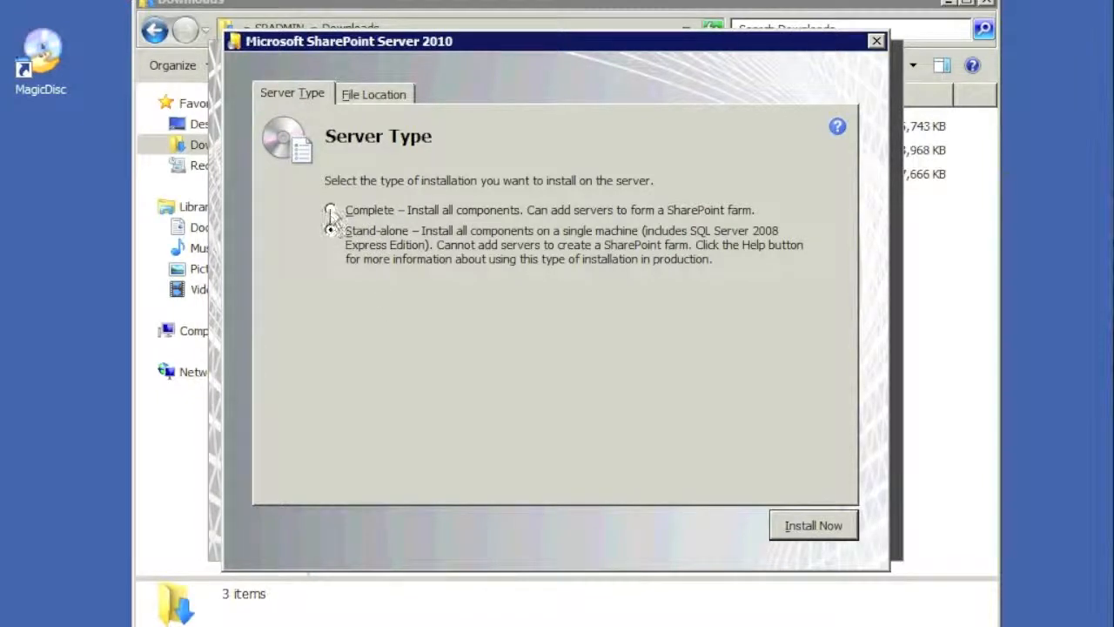
click(330, 209)
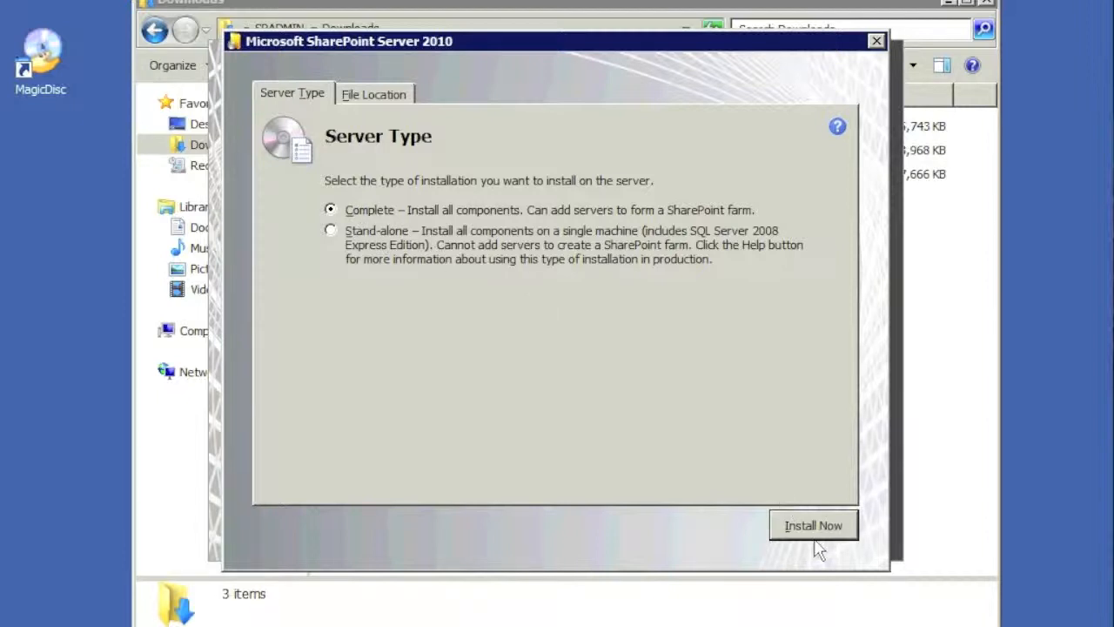
click(401, 99)
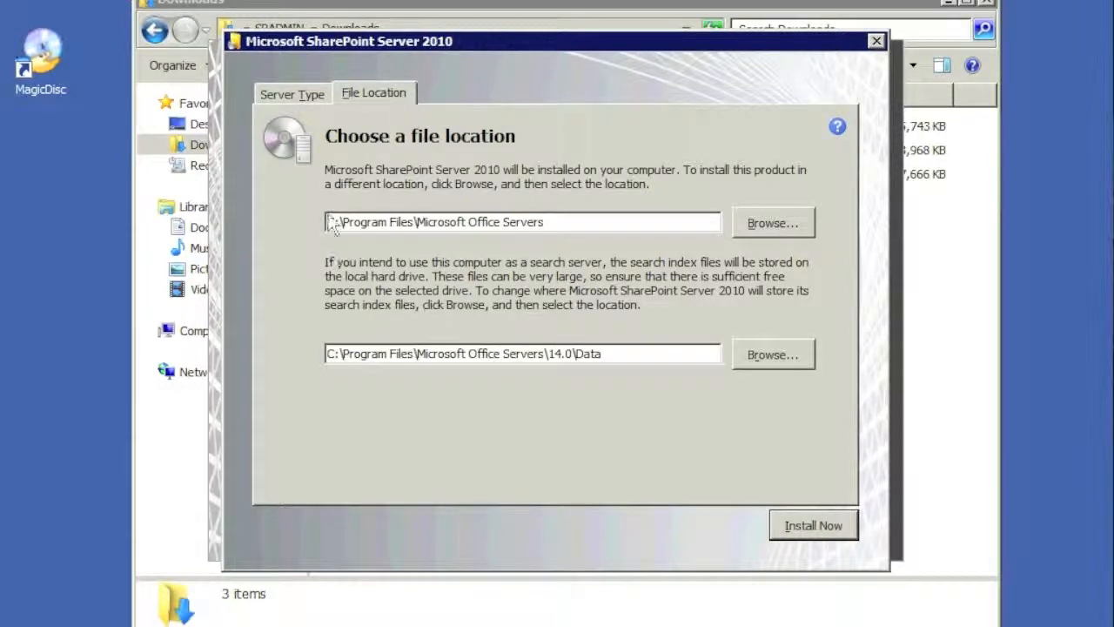
click(299, 96)
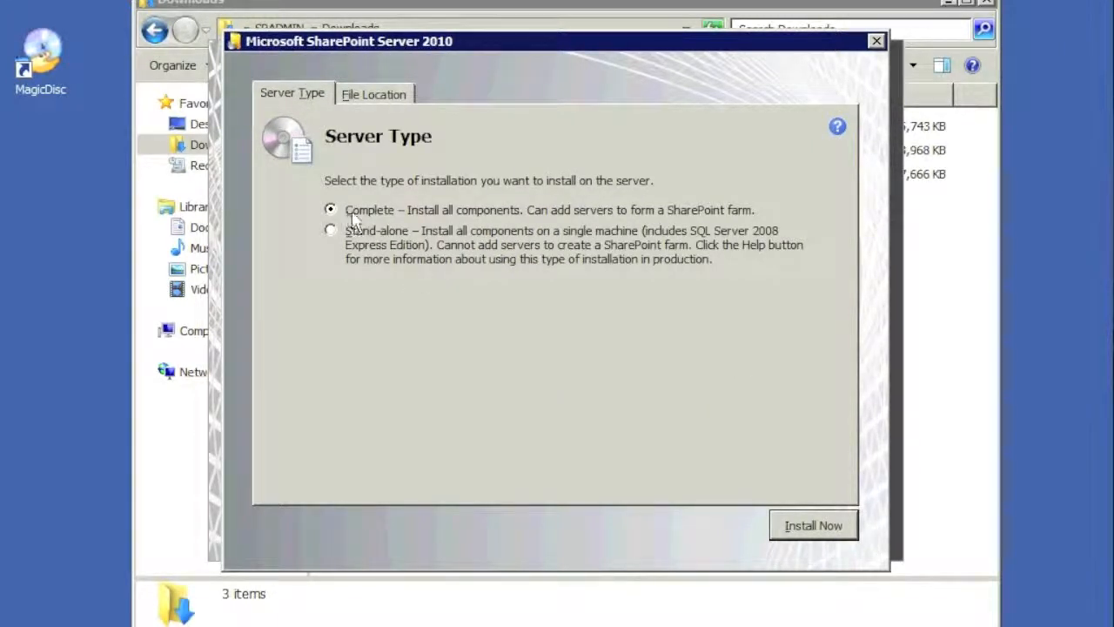
click(827, 529)
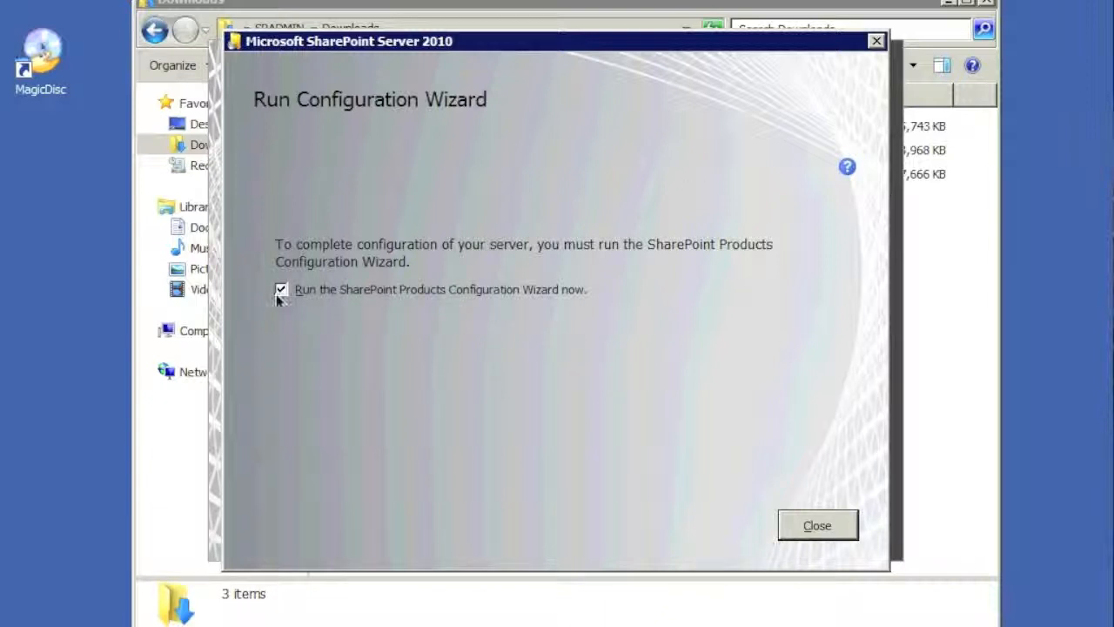
Close setup with the configuration wizard set to run, then exit the splash screen
click(820, 528)
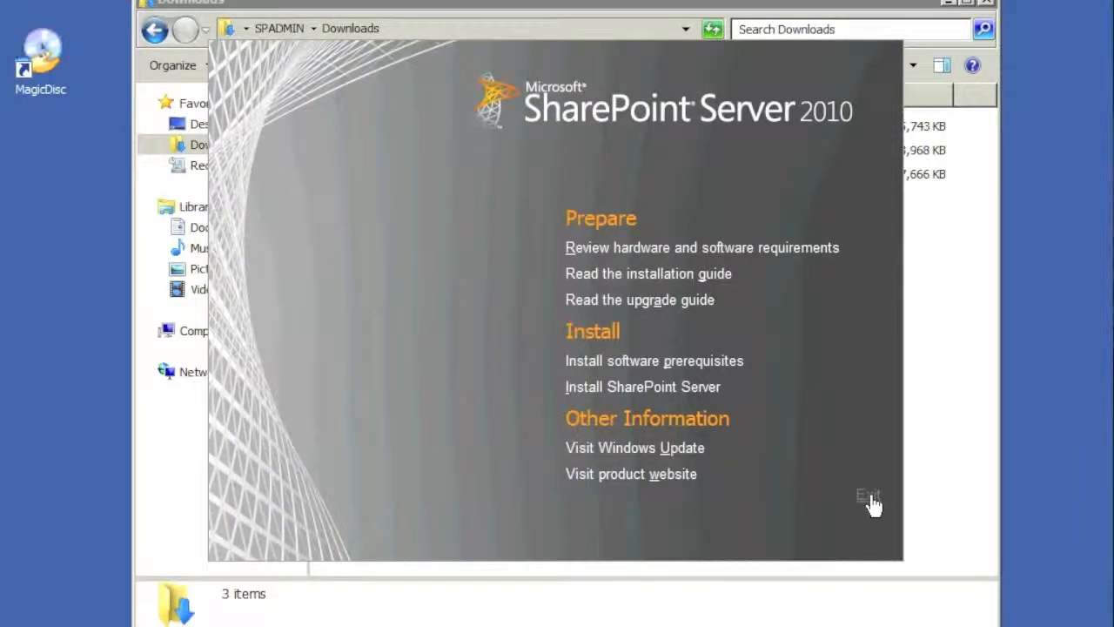
click(870, 498)
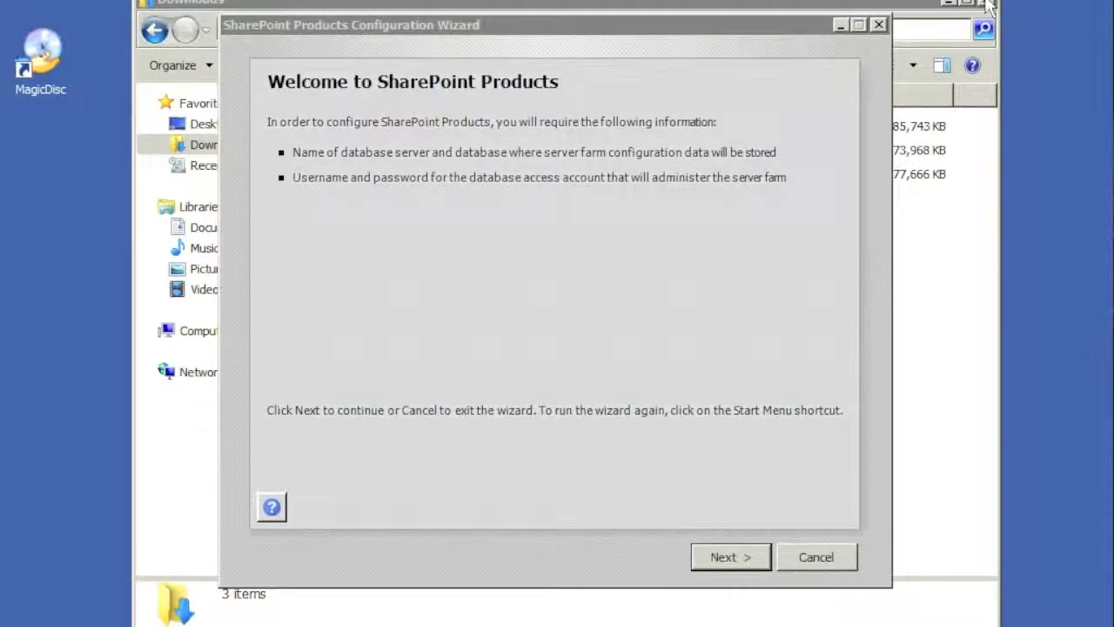
Close the Downloads folder and agree to restart services in the configuration wizard
click(987, 4)
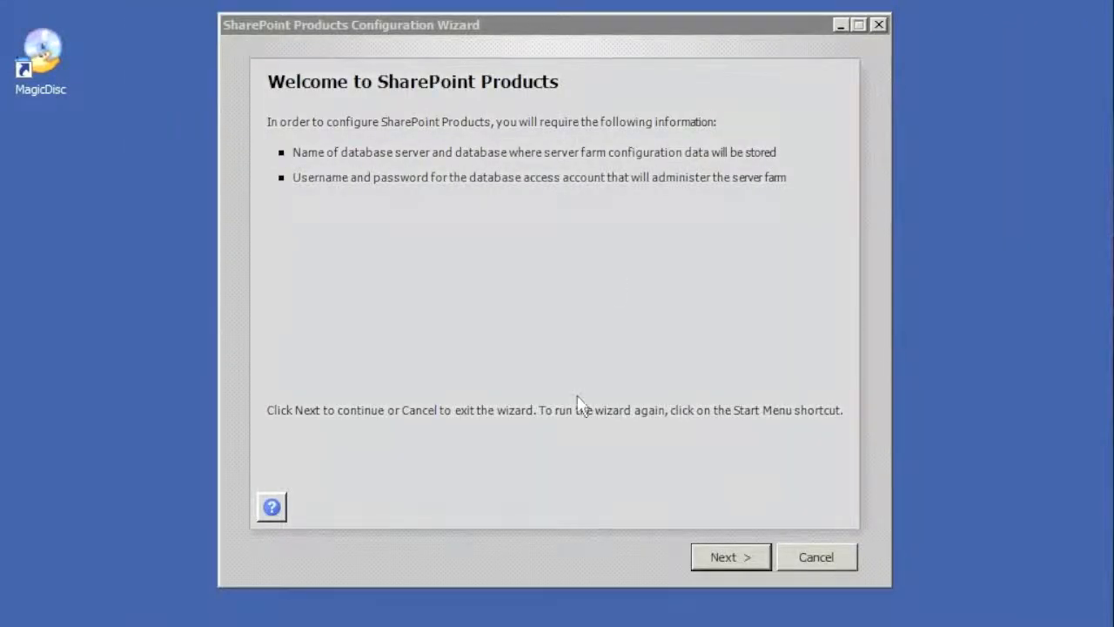
click(780, 281)
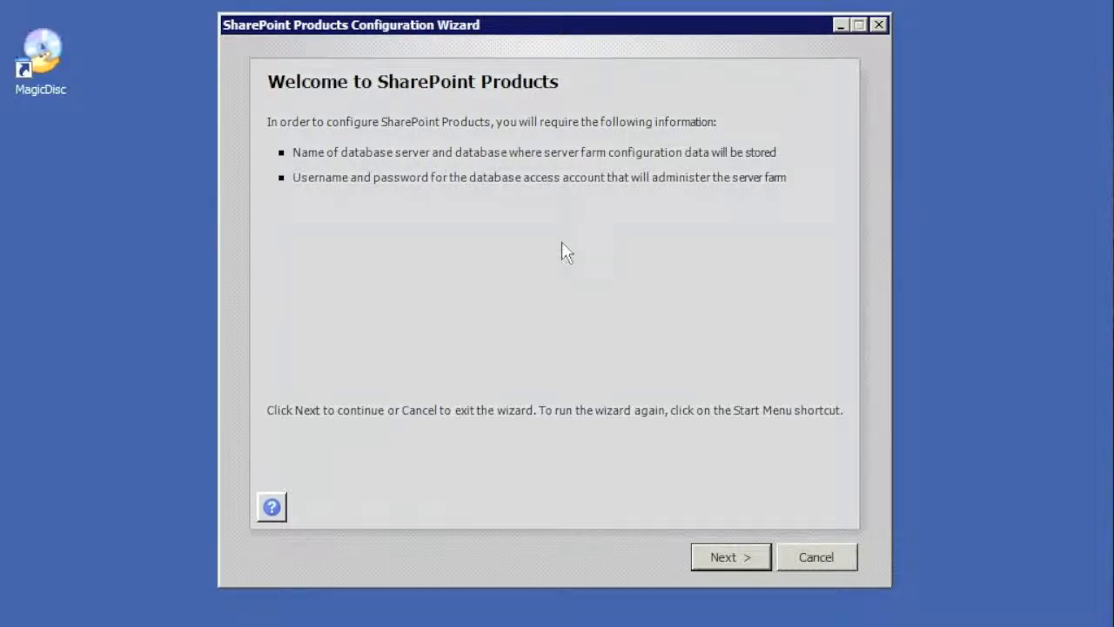
click(744, 557)
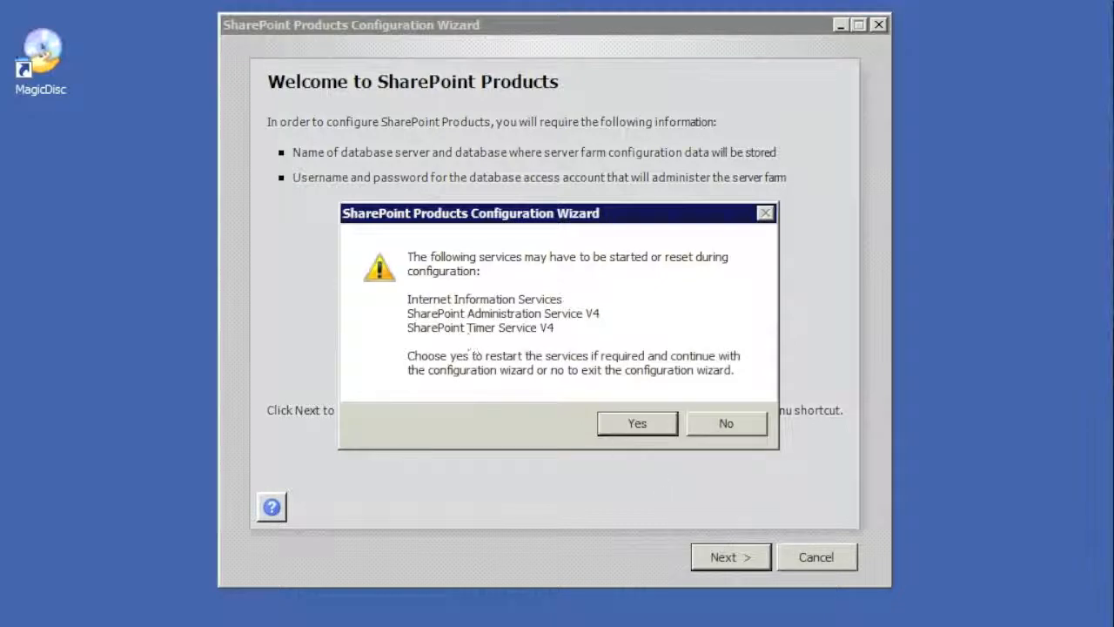
click(655, 430)
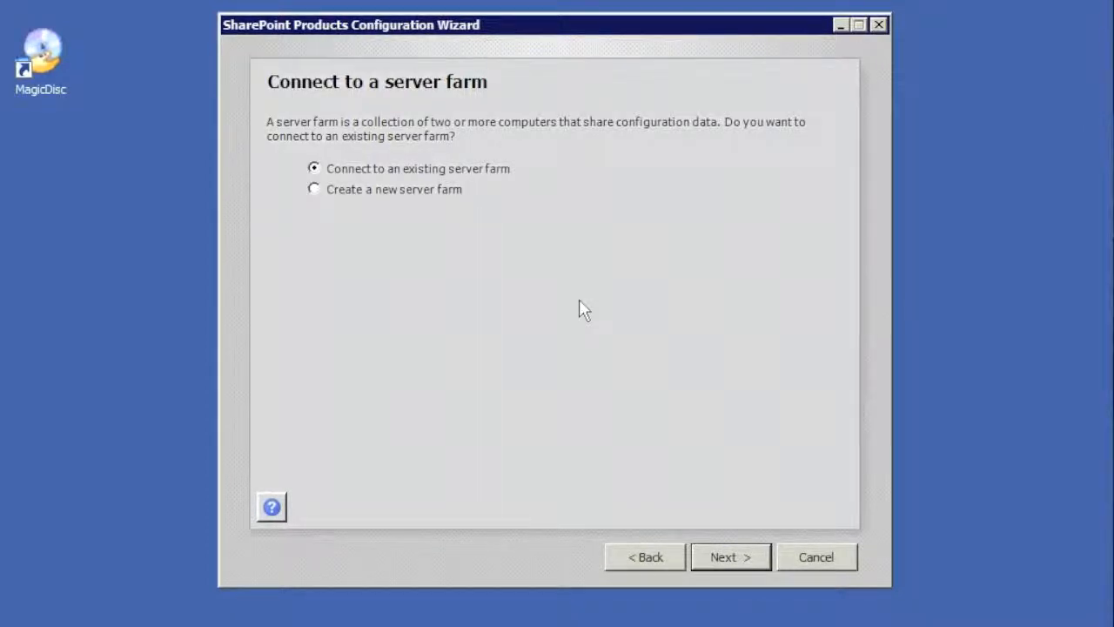
Create a new server farm using database server sharepoint2
click(315, 189)
click(740, 557)
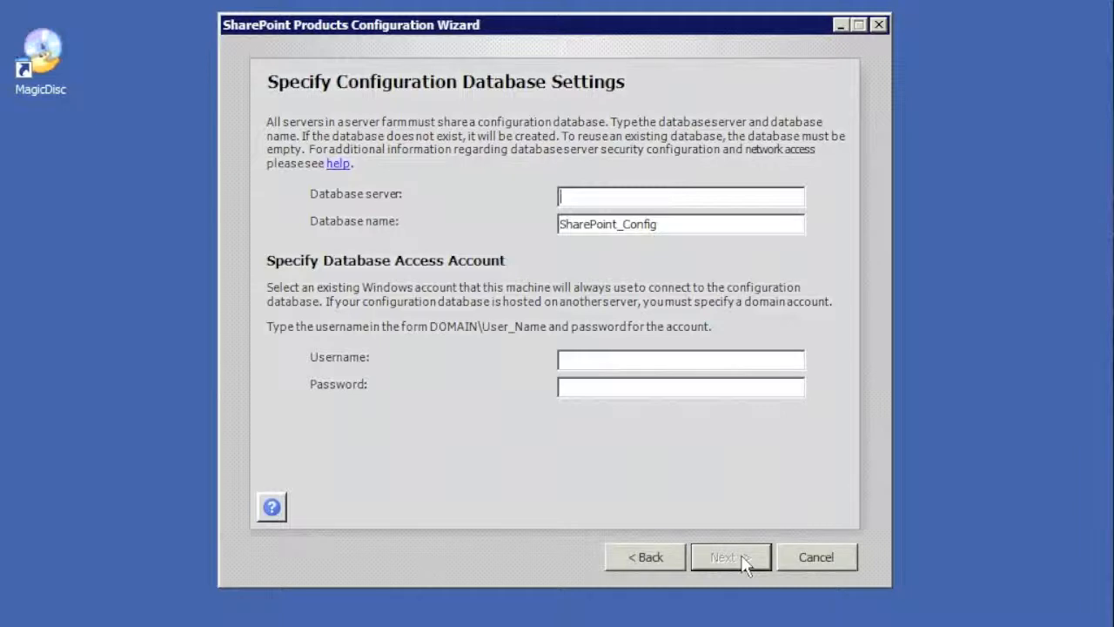
text(sharepoint2)
click(600, 360)
Enter the farm's domain access account and its password, then submit the database settings
text(howithink)
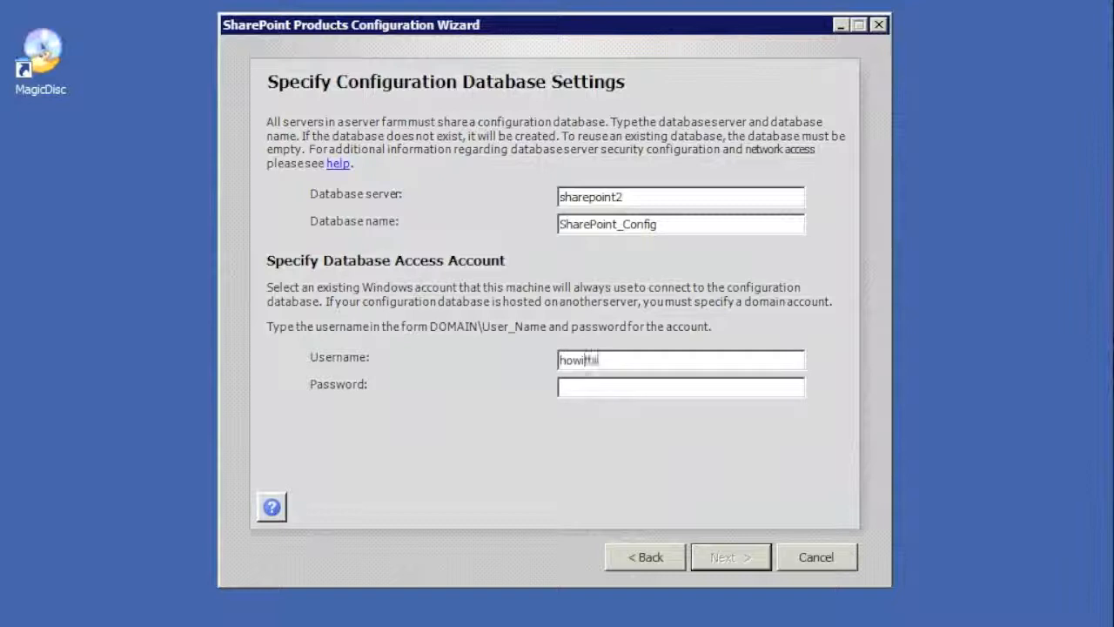
text(\spfarm)
key(Tab)
text(passwor)
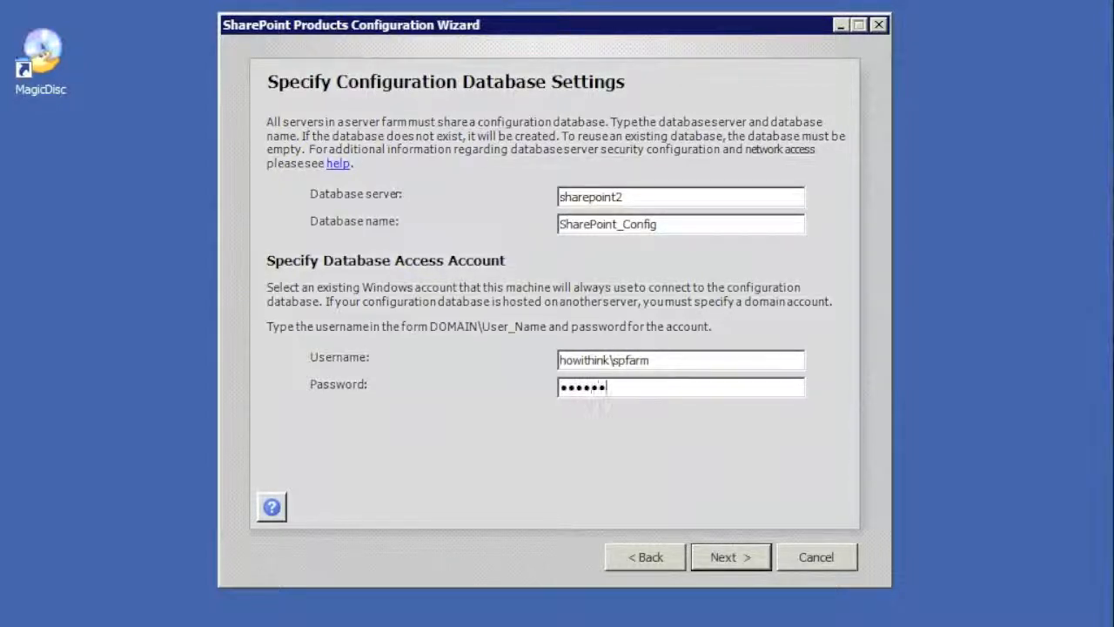
click(653, 359)
drag(653, 360, 559, 361)
click(662, 364)
drag(663, 364, 615, 366)
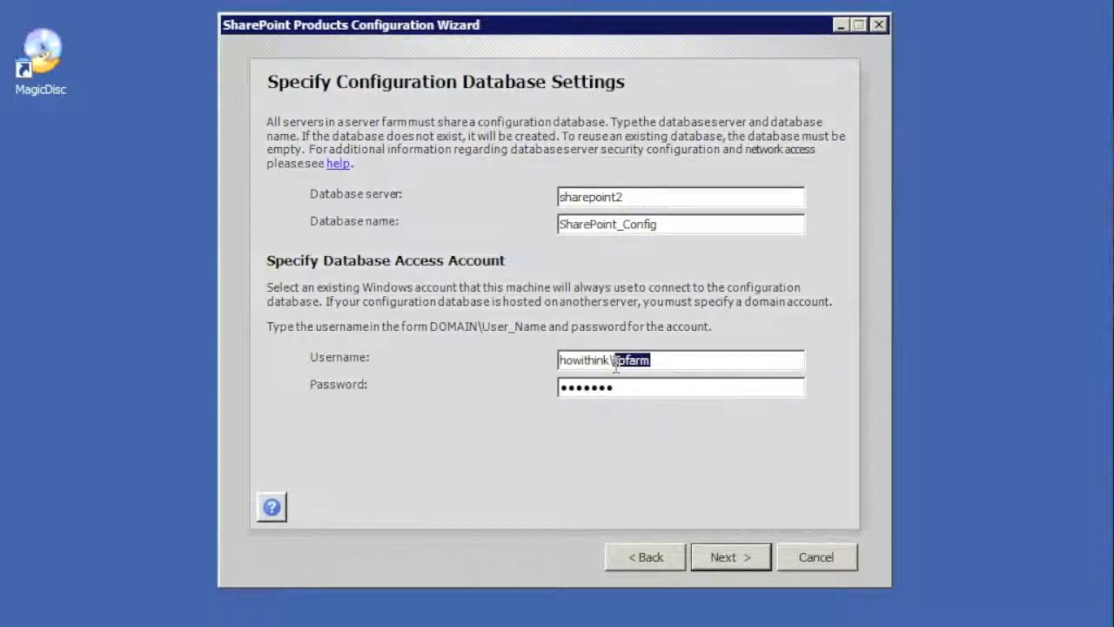
click(635, 197)
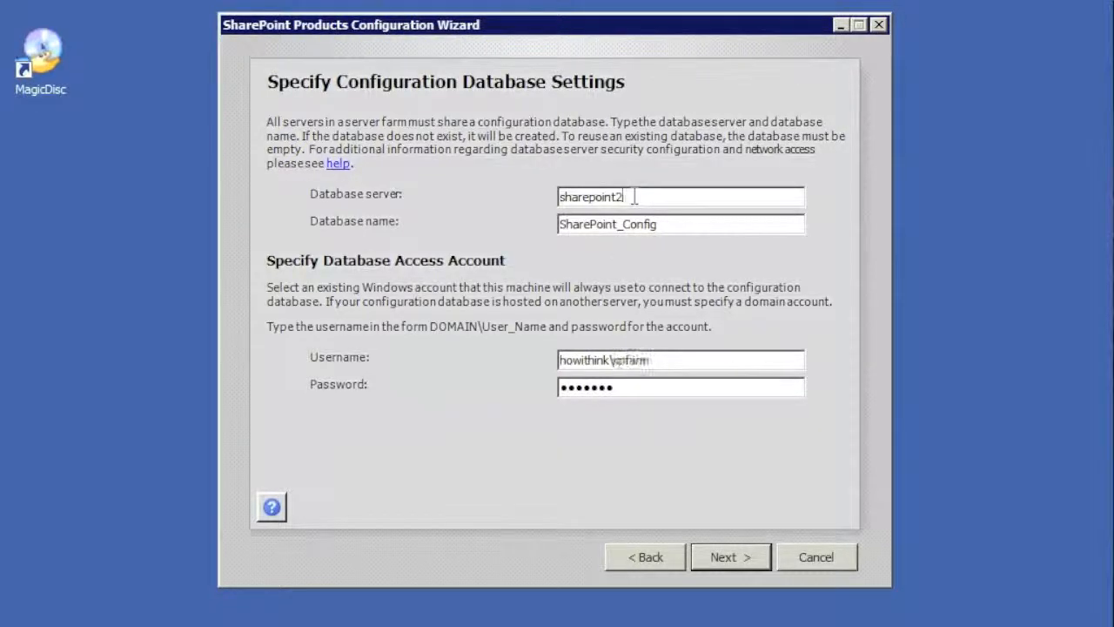
drag(635, 197, 498, 201)
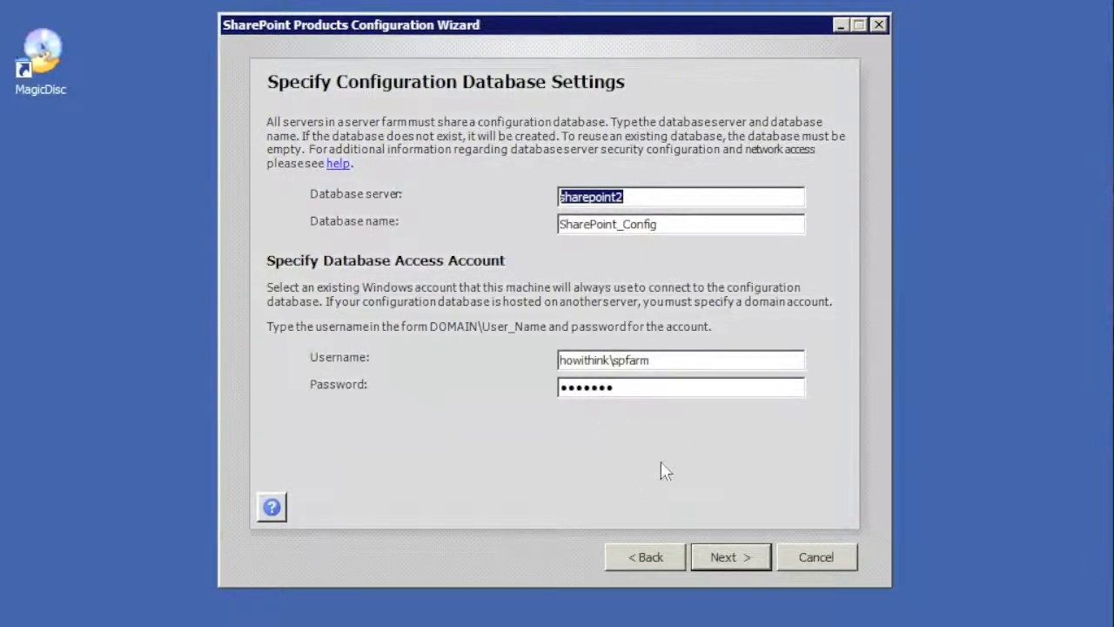
click(745, 558)
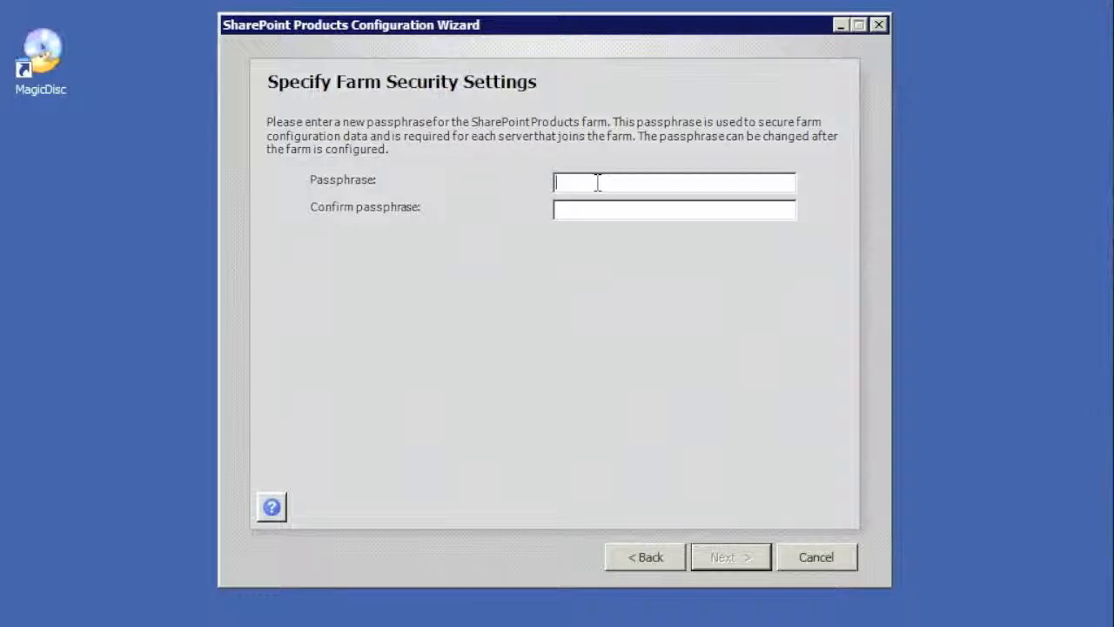
Enter the farm passphrase in both passphrase fields and continue
text(••••••••••••••••)
key(Tab)
text(•••••••••••••••)
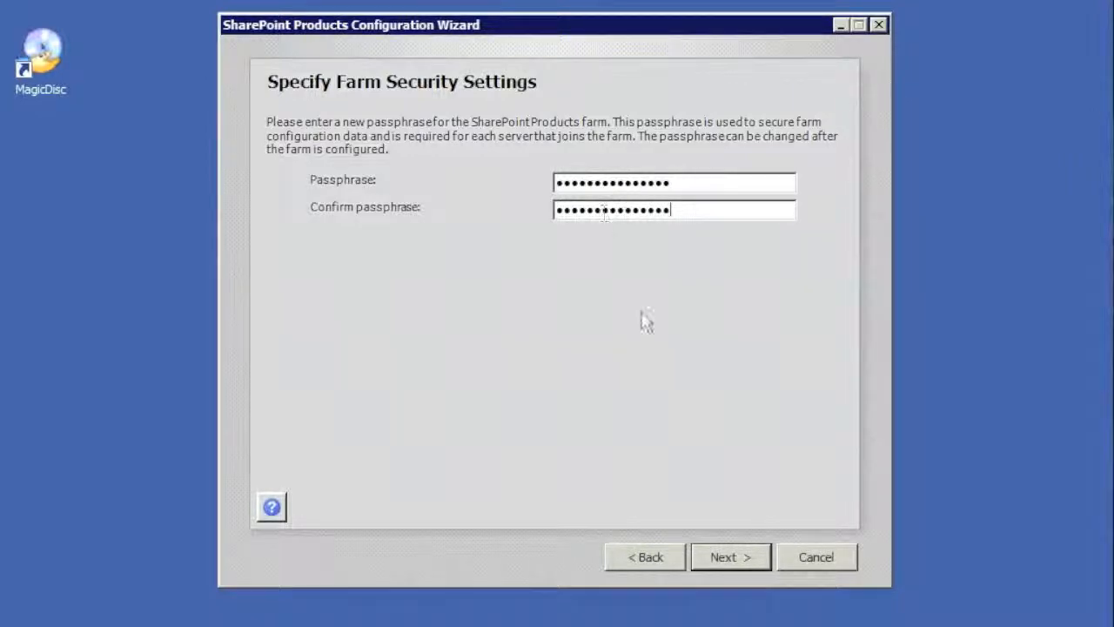
click(740, 561)
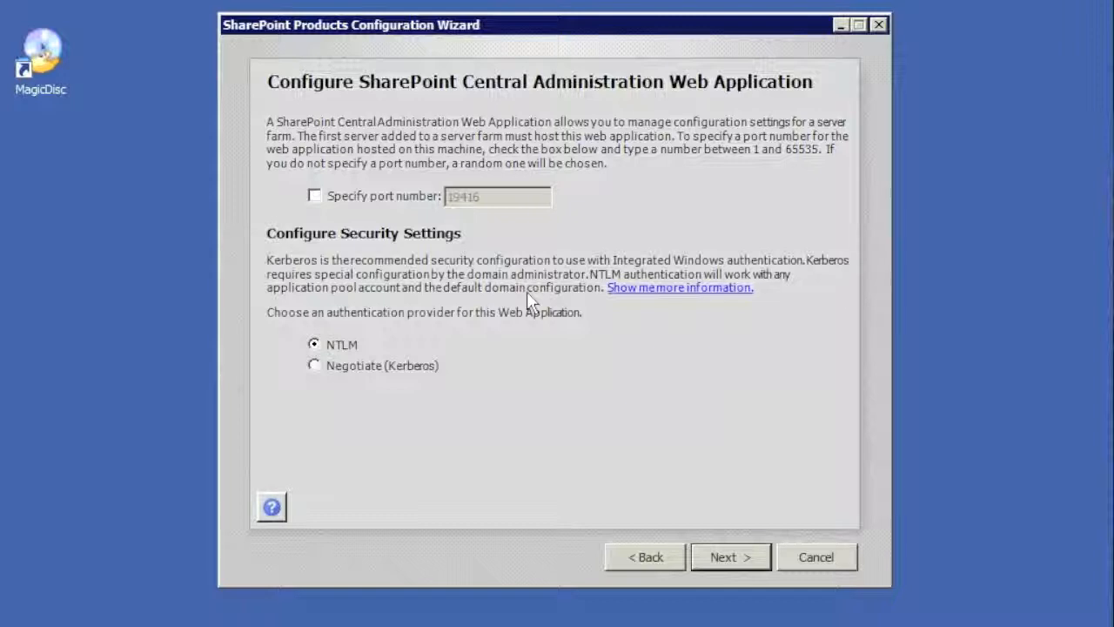
Host Central Administration on port 12345 using NTLM authentication
click(315, 196)
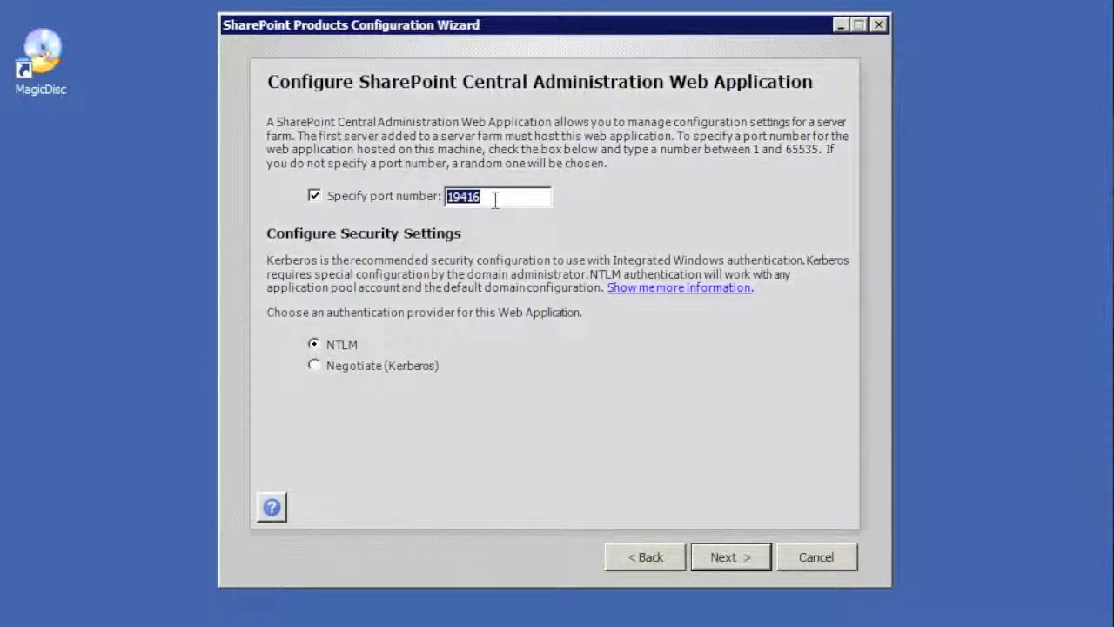
text(12345)
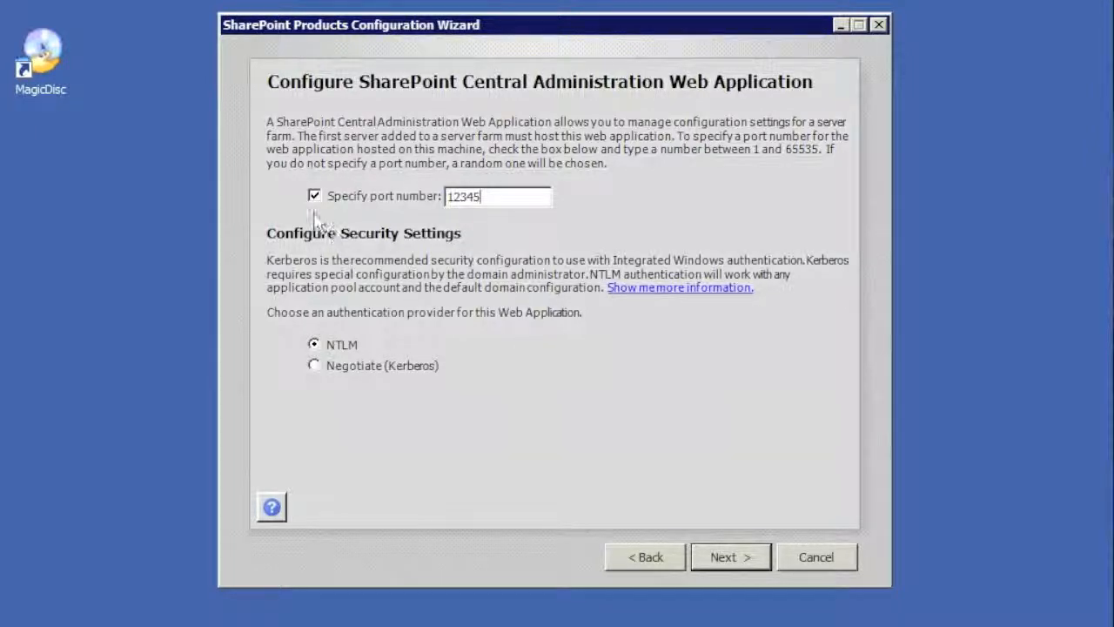
click(315, 200)
click(315, 365)
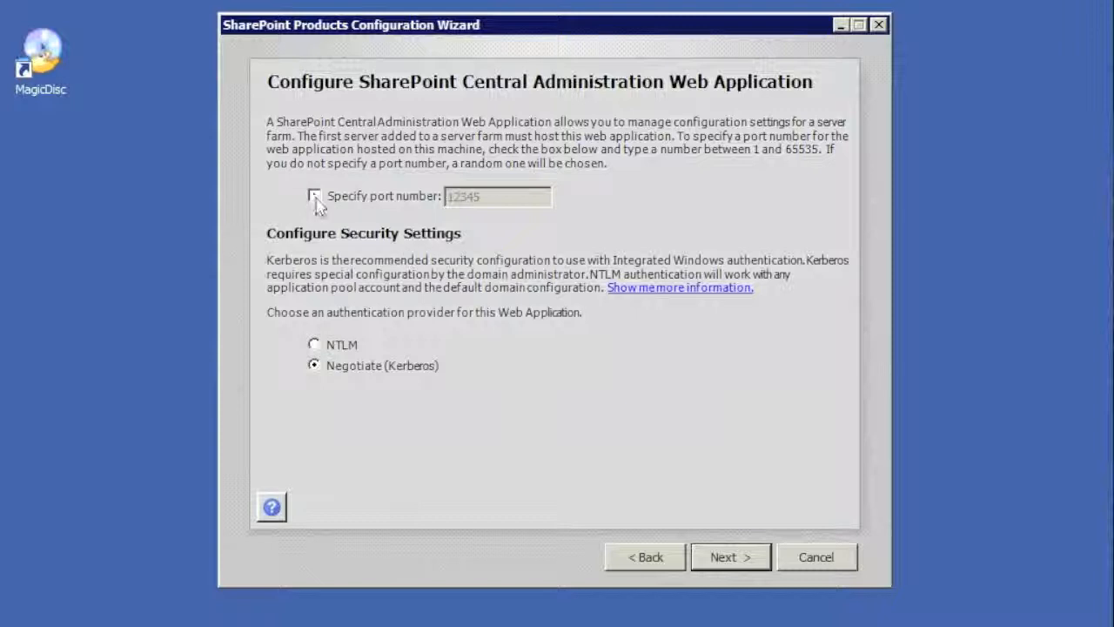
click(314, 196)
click(502, 192)
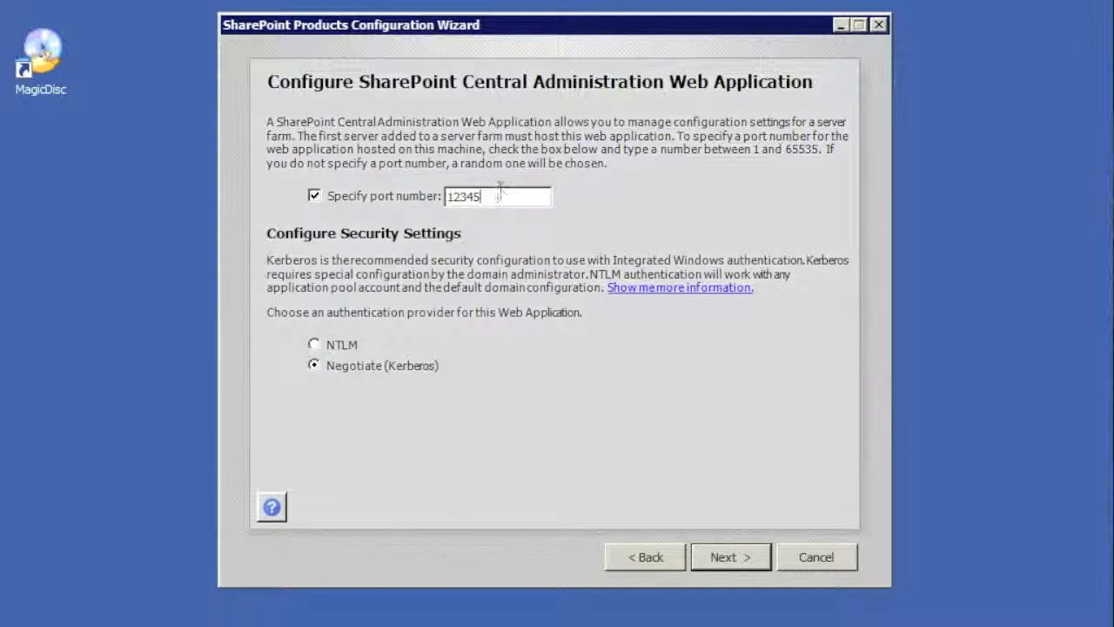
drag(497, 193, 400, 205)
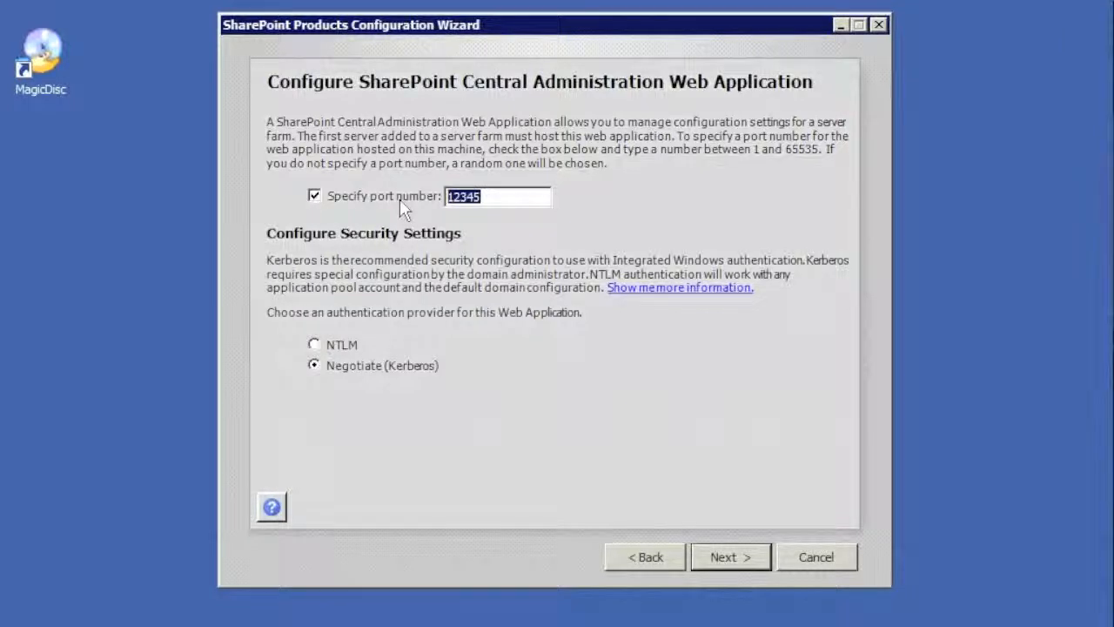
click(340, 345)
click(747, 565)
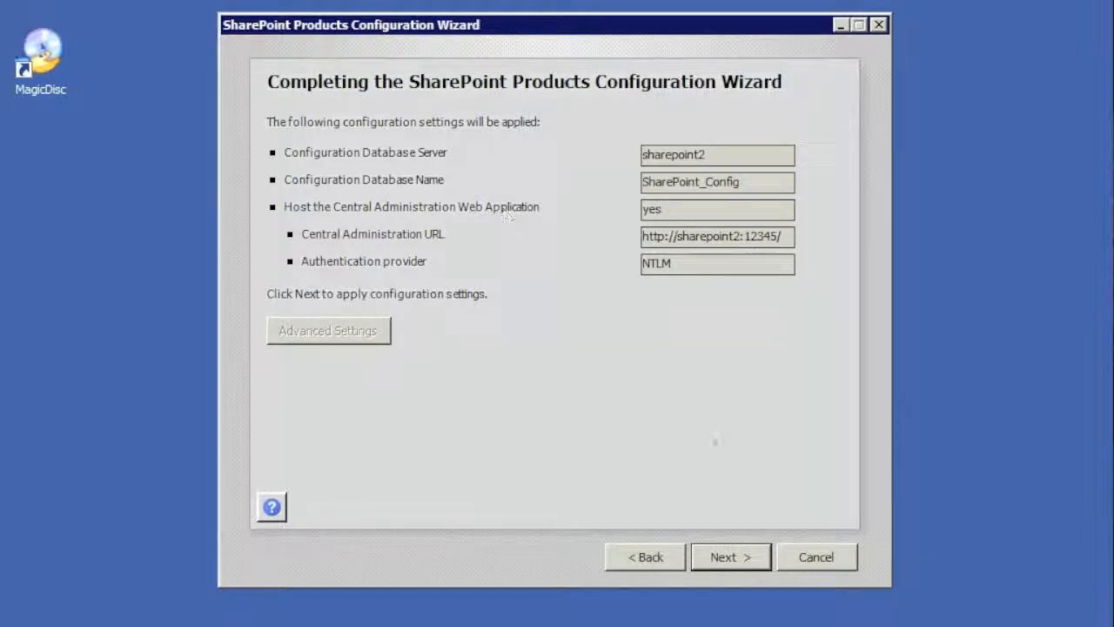
click(750, 561)
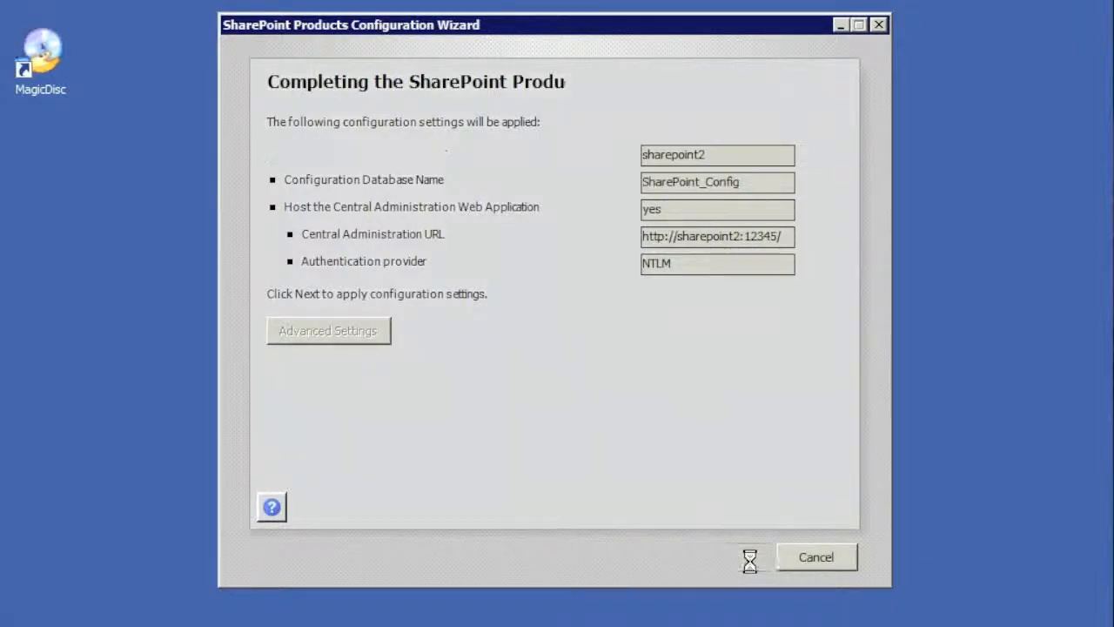
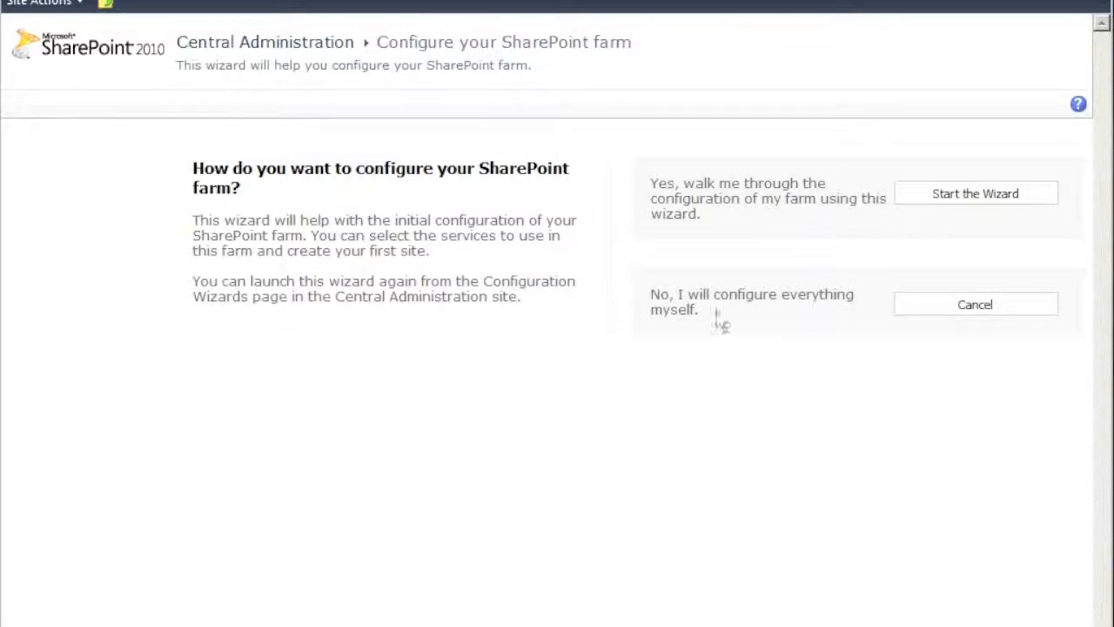
Cancel the 'Configure your SharePoint farm' page, then bring up the Start menu
click(966, 314)
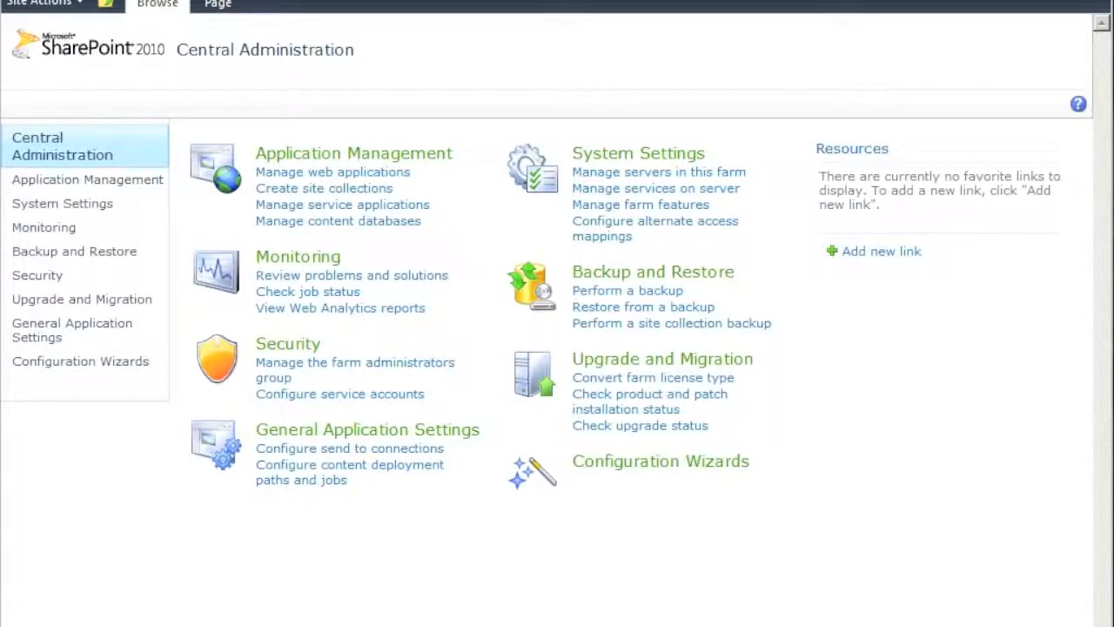
key(super)
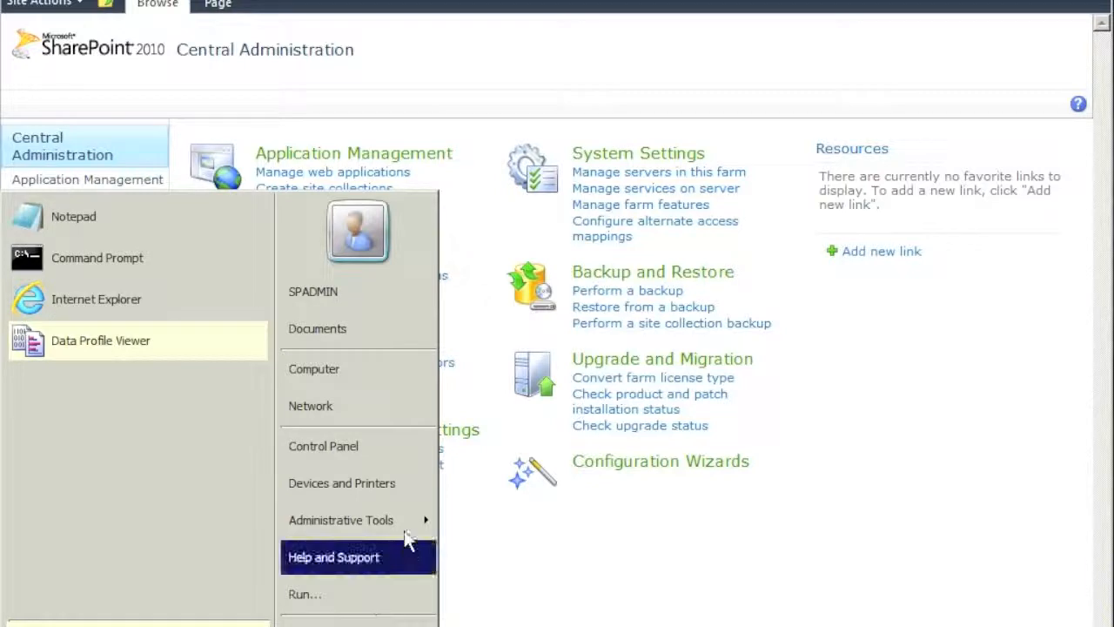
Open IIS Manager maximised on SHAREPOINT2 and select the SharePoint Central Administration v4 site
mouse_move(420, 519)
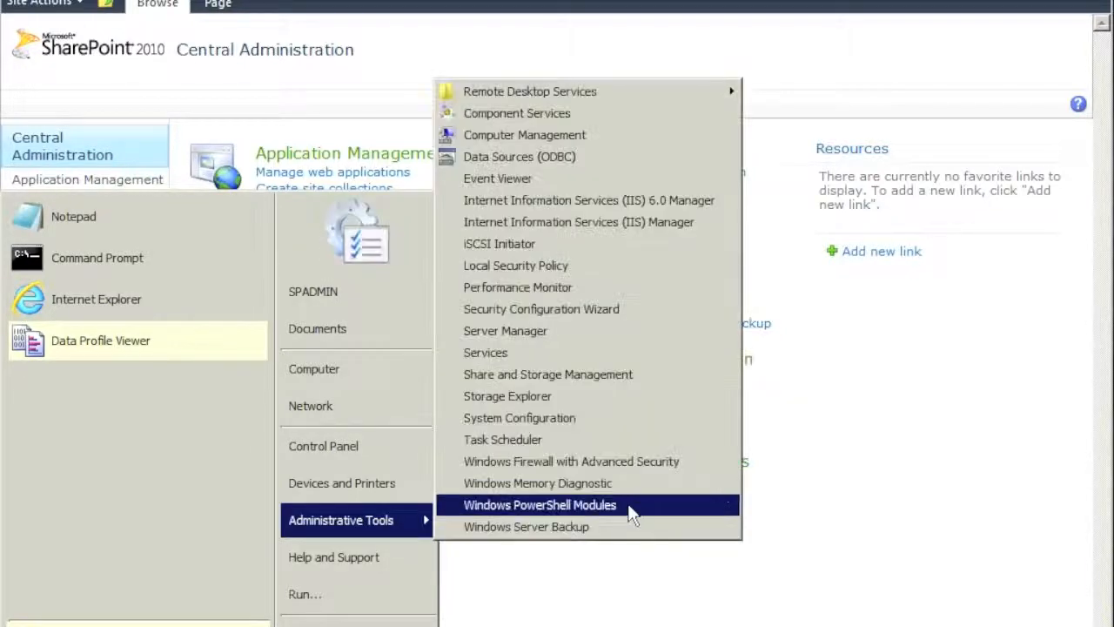
click(621, 224)
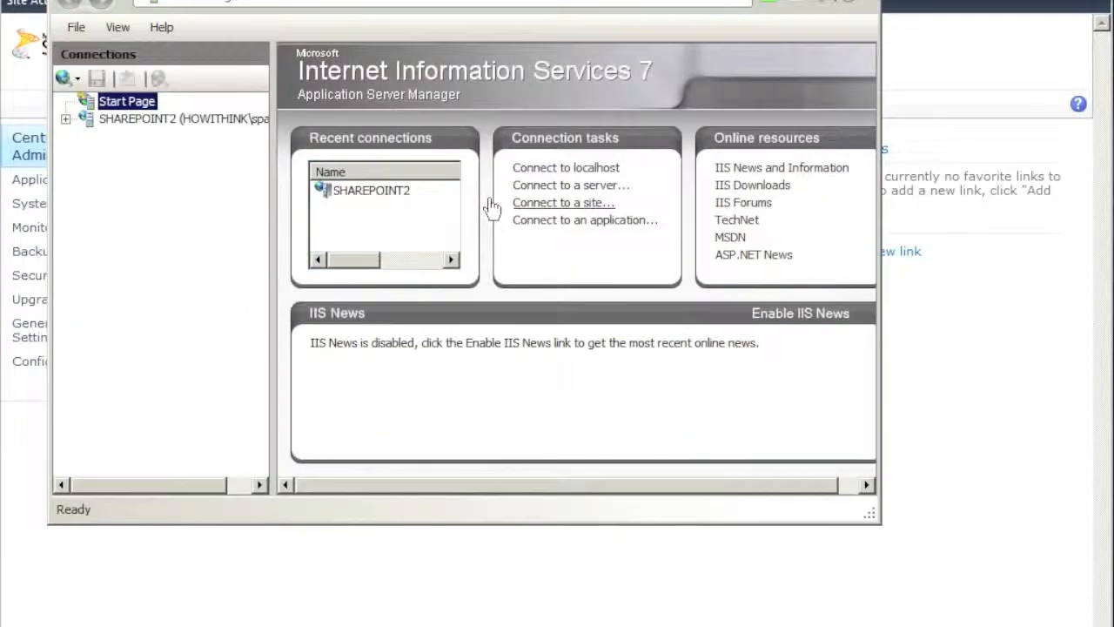
click(66, 119)
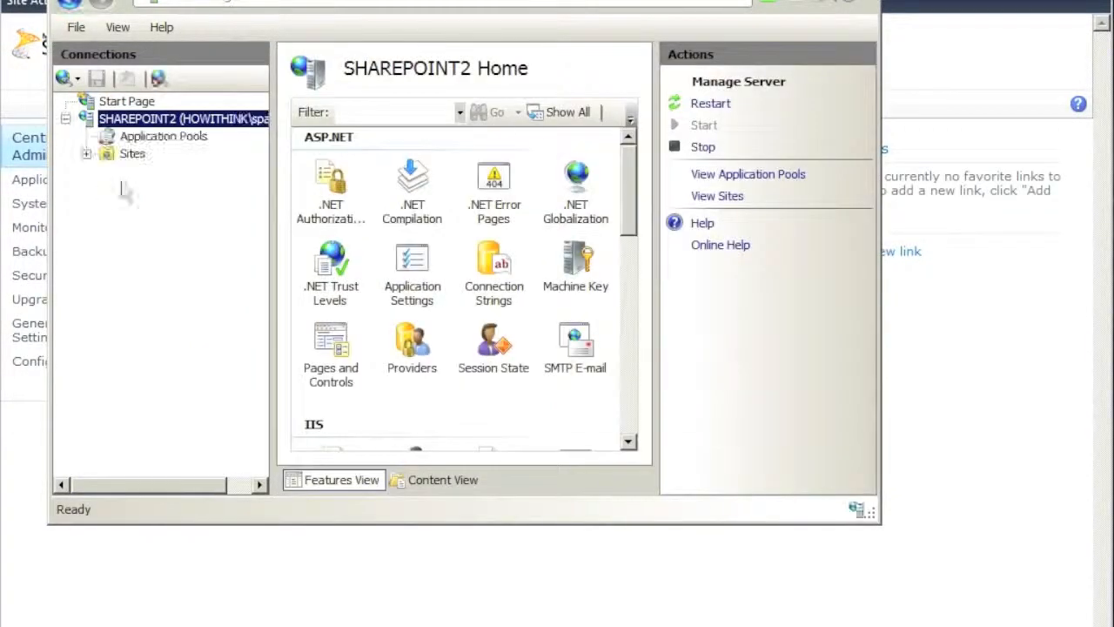
click(855, 4)
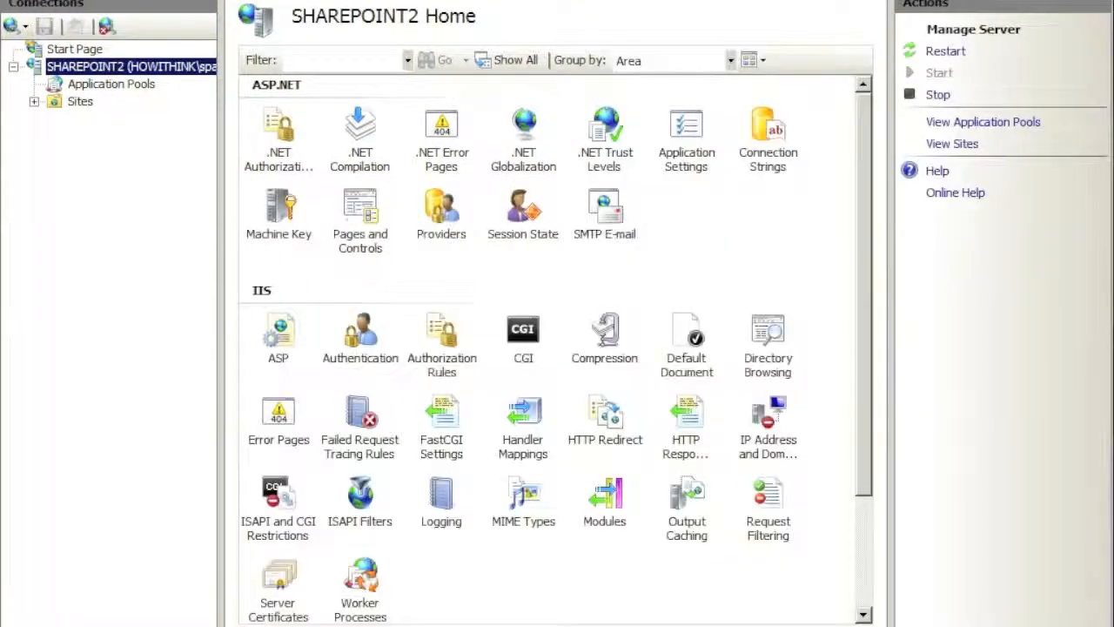
click(34, 101)
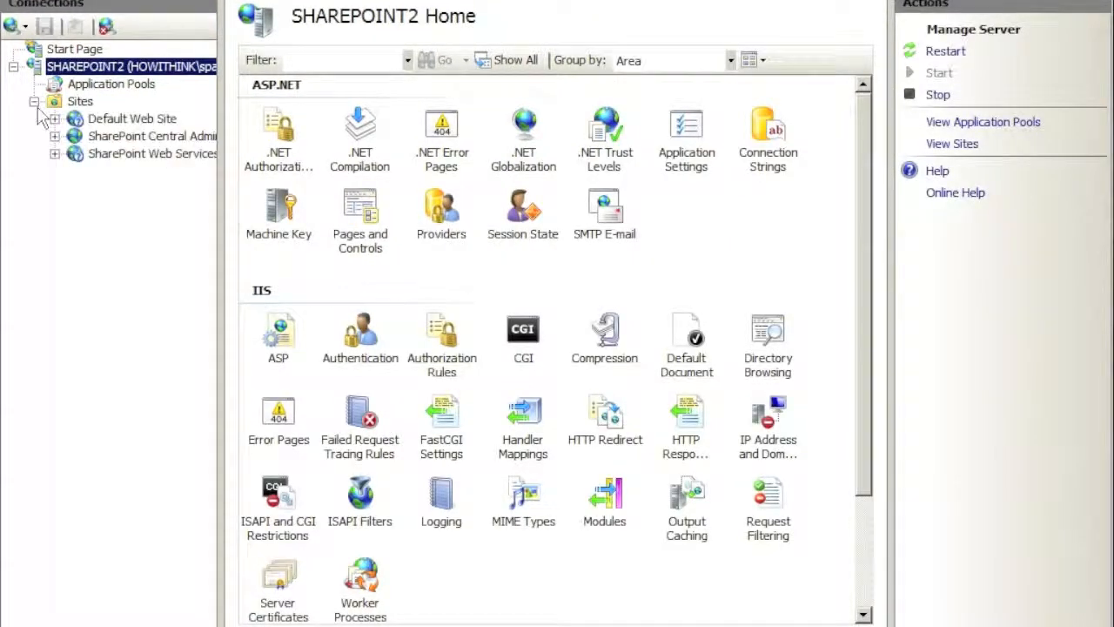
click(130, 139)
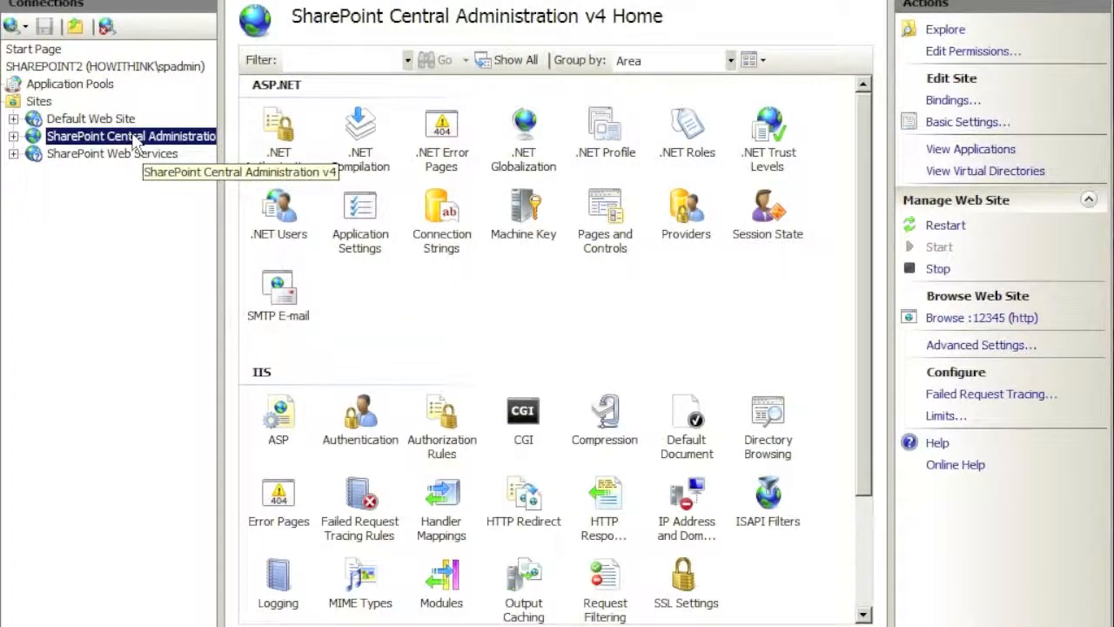
Verify the Central Administration v4 site's only binding is http on port 12345
right_click(135, 139)
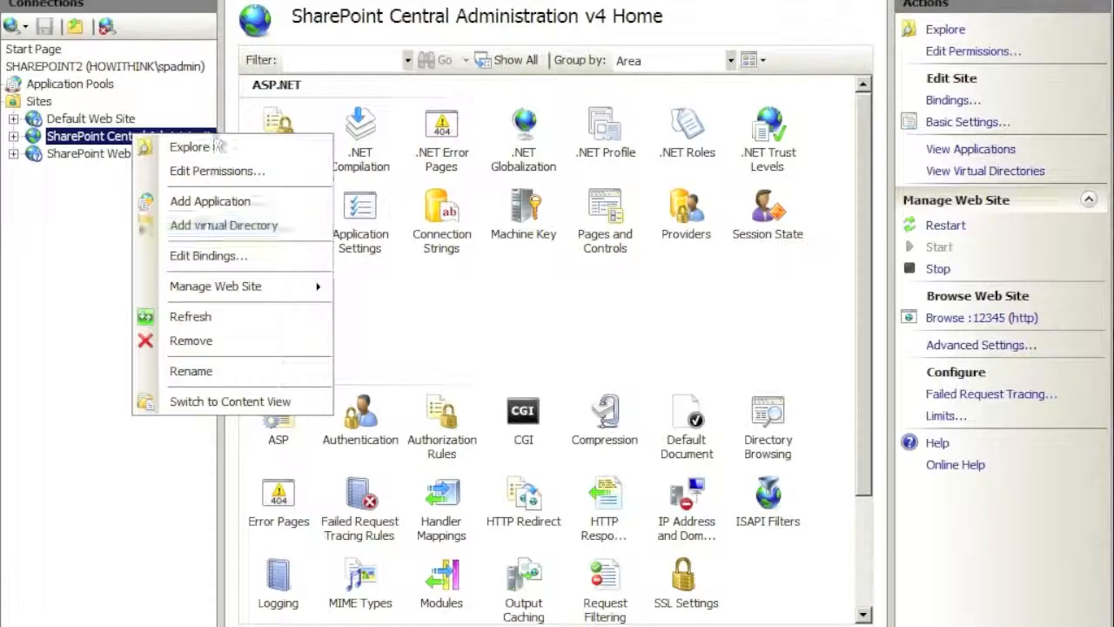
click(205, 258)
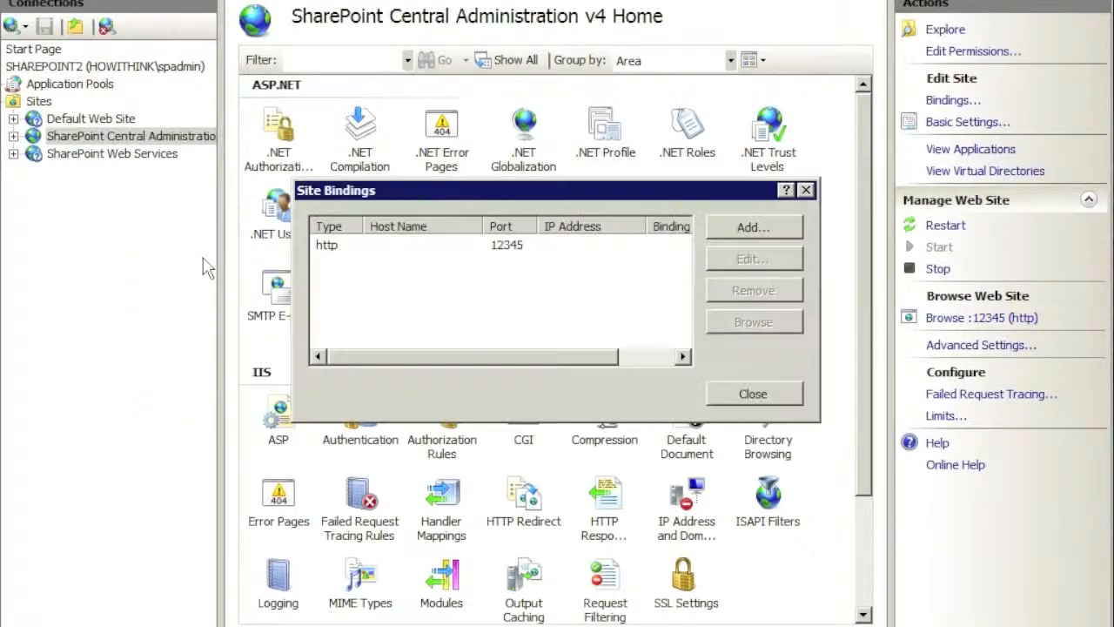
click(515, 246)
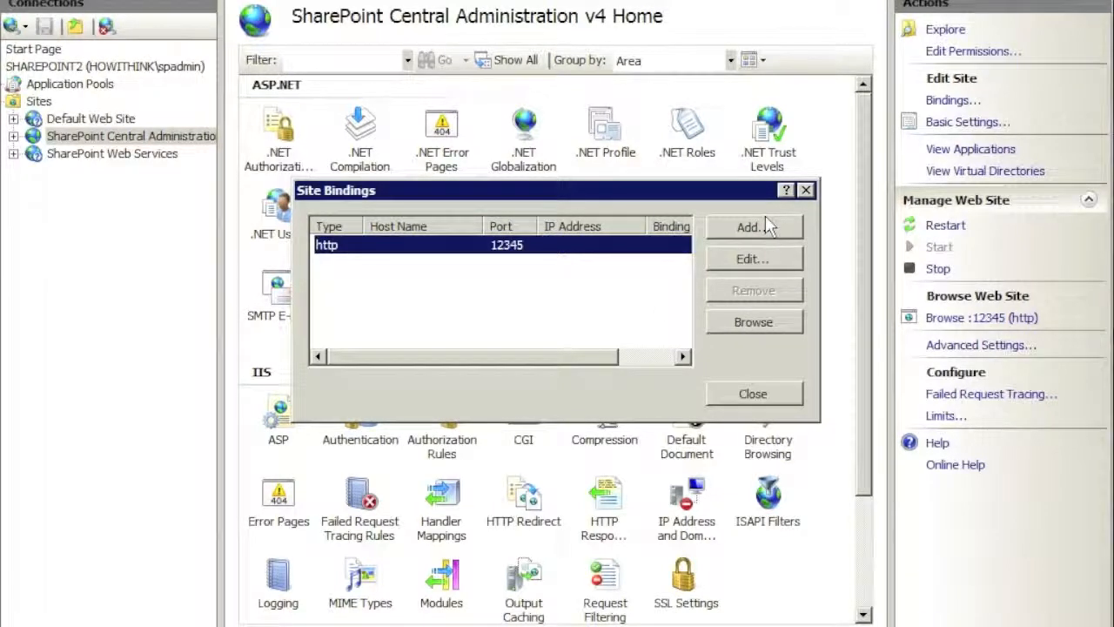
click(805, 190)
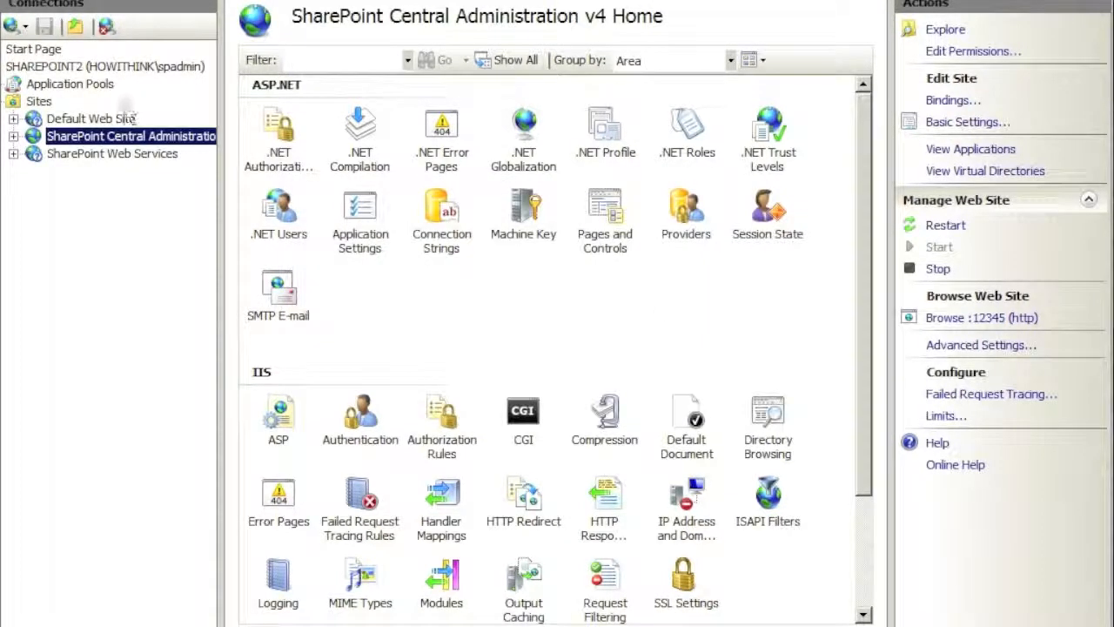
Check the SharePoint Central Administration application pool is started, then reselect the Central Administration v4 site
click(73, 85)
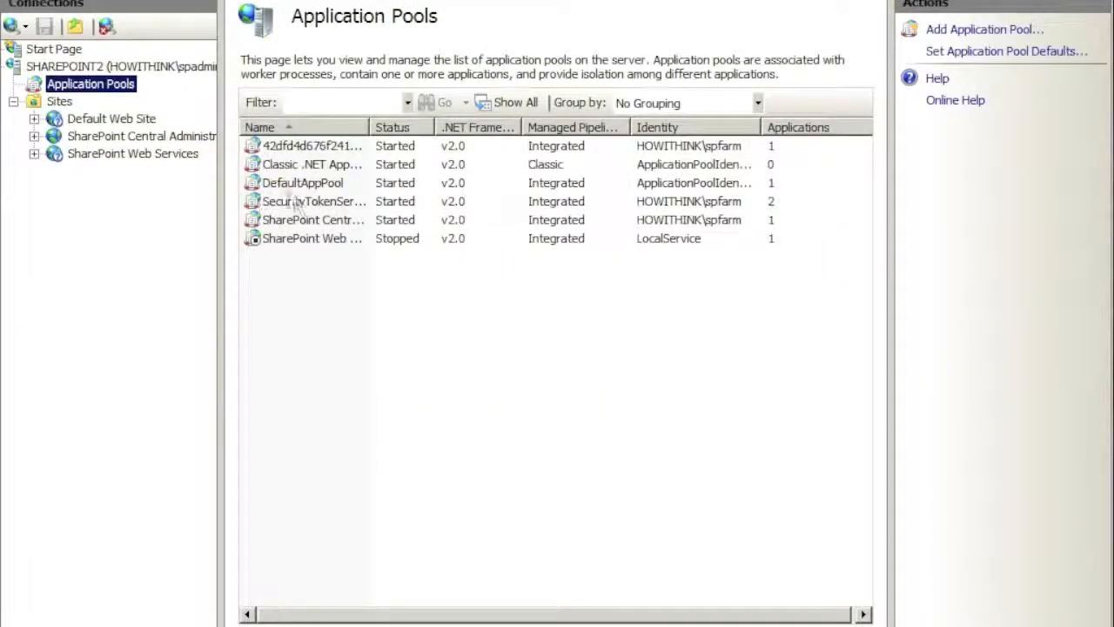
click(338, 224)
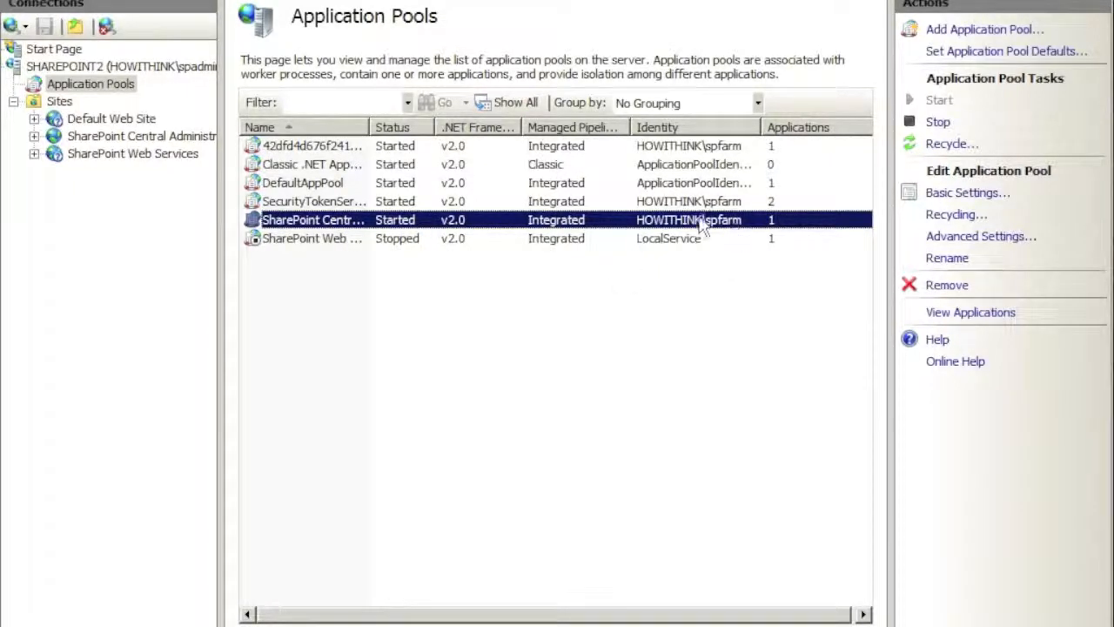
click(103, 138)
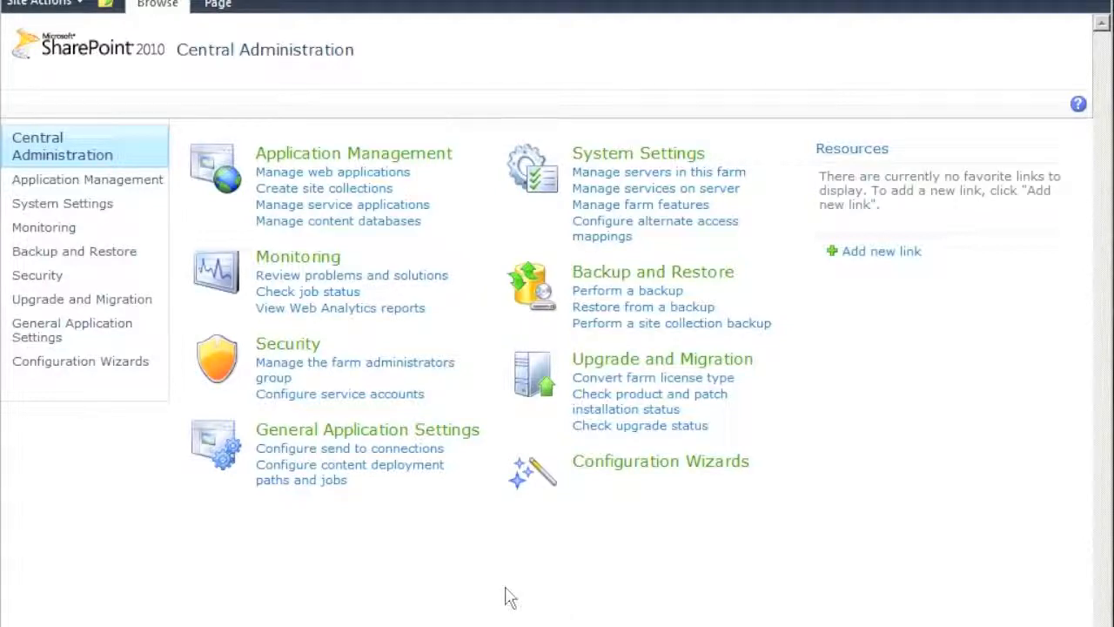
Start the Farm Configuration Wizard from the Configuration Wizards page
click(665, 472)
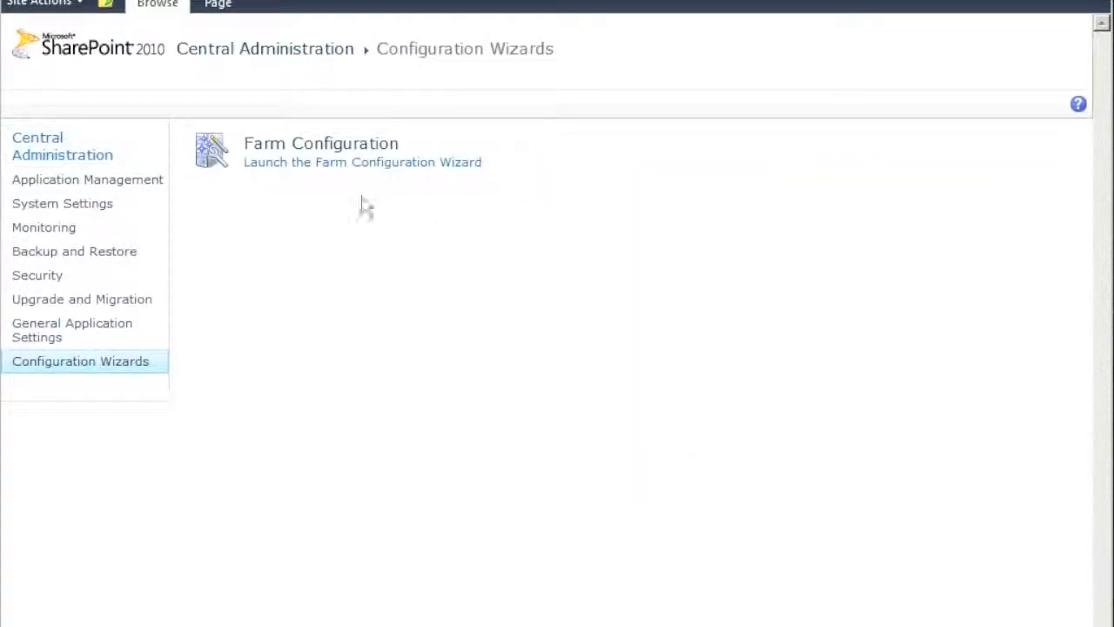
click(358, 169)
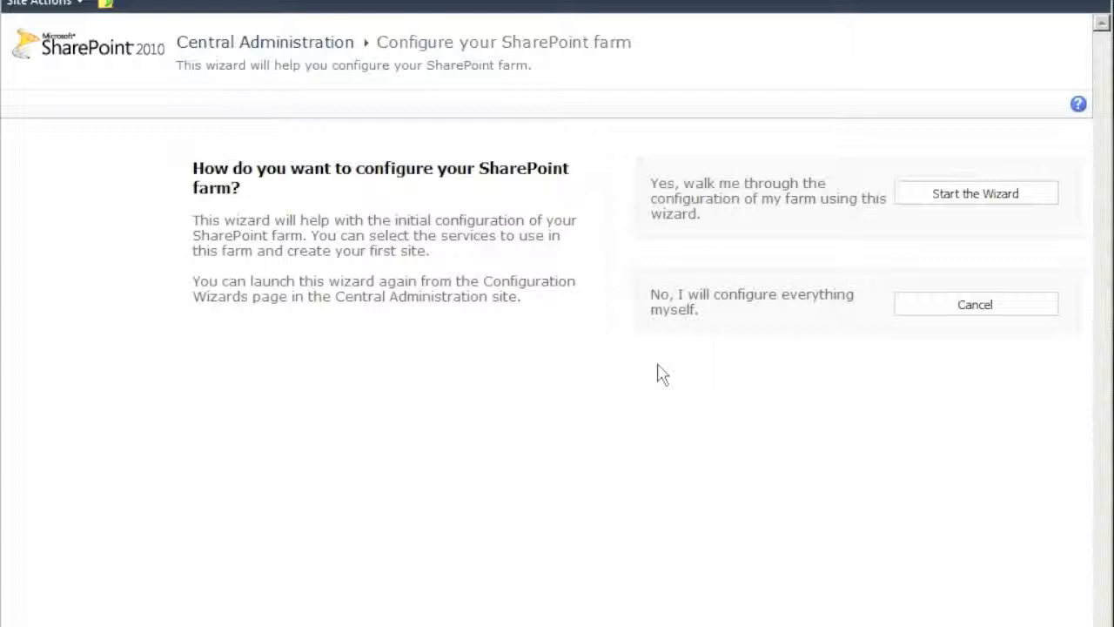
click(977, 202)
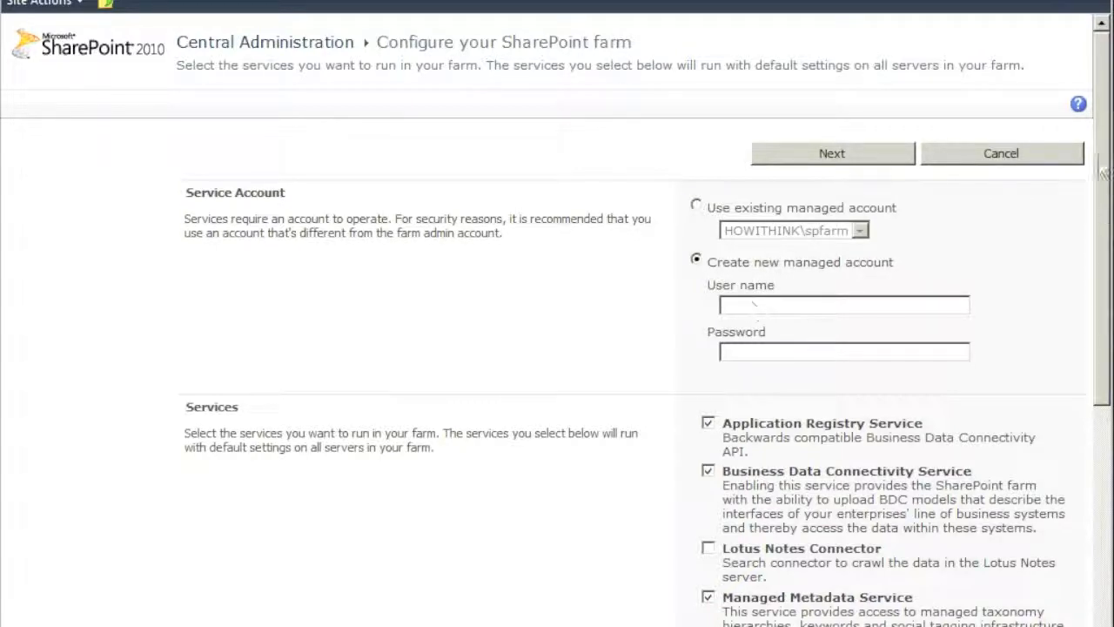
Run the farm services under the existing managed account
mouse_move(1101, 172)
mouse_down()
mouse_move(1088, 462)
mouse_move(1079, 324)
mouse_move(1077, 424)
mouse_move(1073, 380)
mouse_move(1074, 338)
mouse_move(1088, 442)
mouse_move(1087, 314)
mouse_move(1074, 319)
mouse_move(1087, 401)
mouse_move(1099, 157)
mouse_up()
click(696, 205)
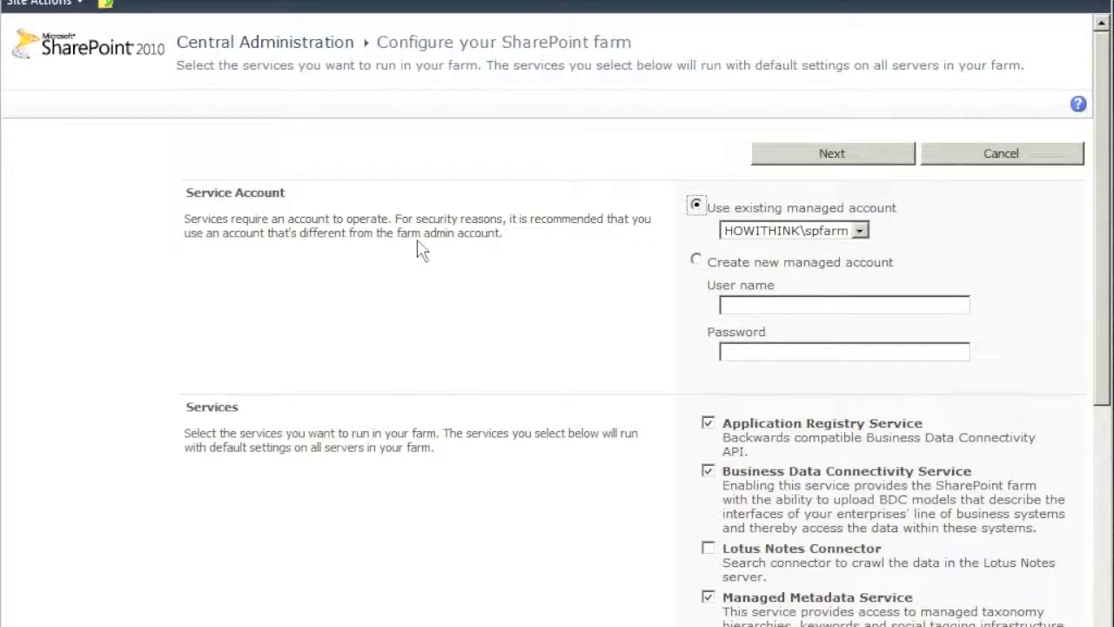
drag(499, 235, 265, 225)
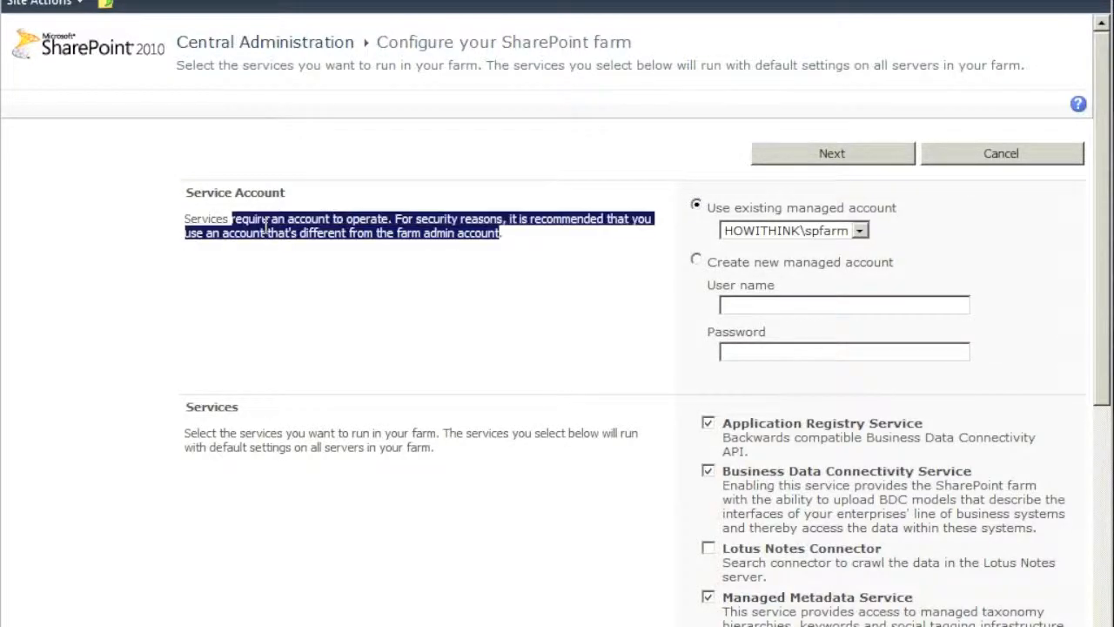
click(1030, 253)
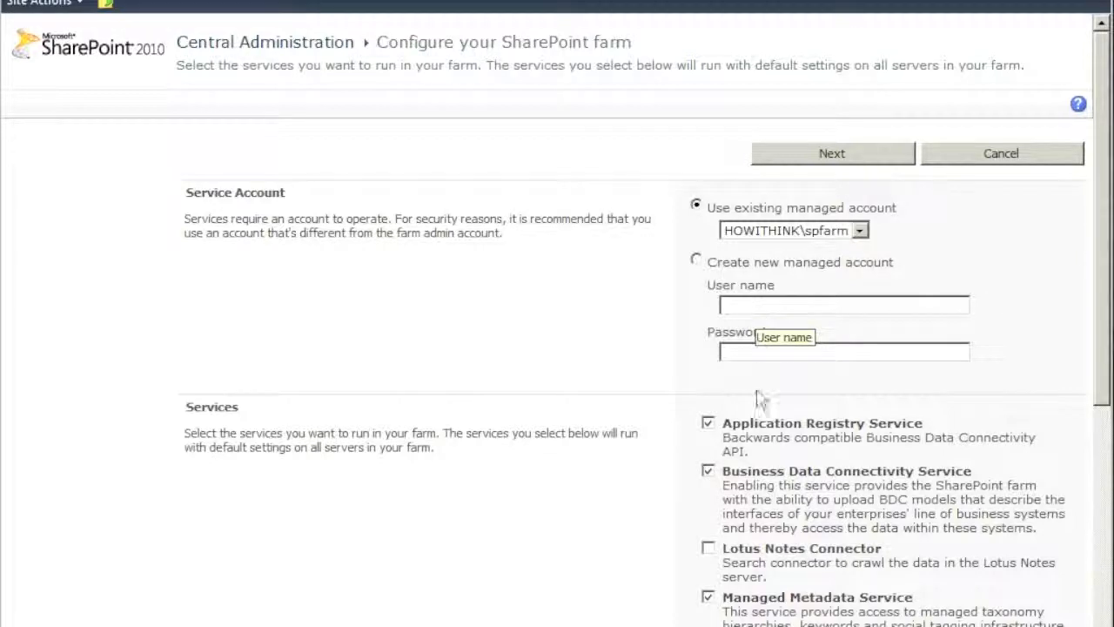
drag(1102, 184, 1088, 356)
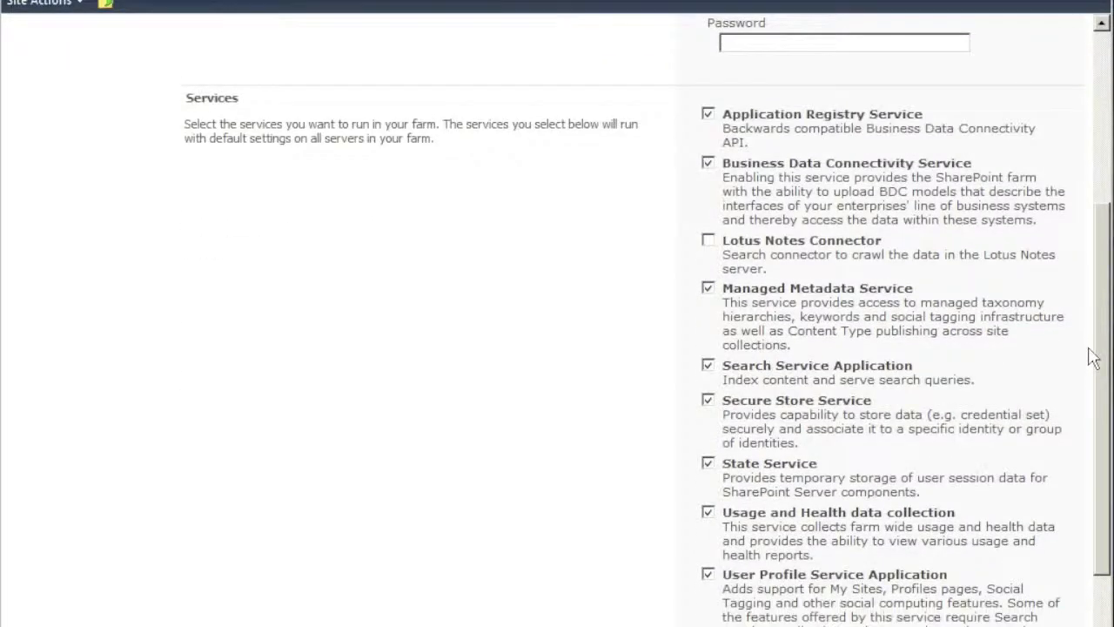
Uncheck Business Data Connectivity Service, keep Managed Metadata Service checked, and submit the services
click(708, 164)
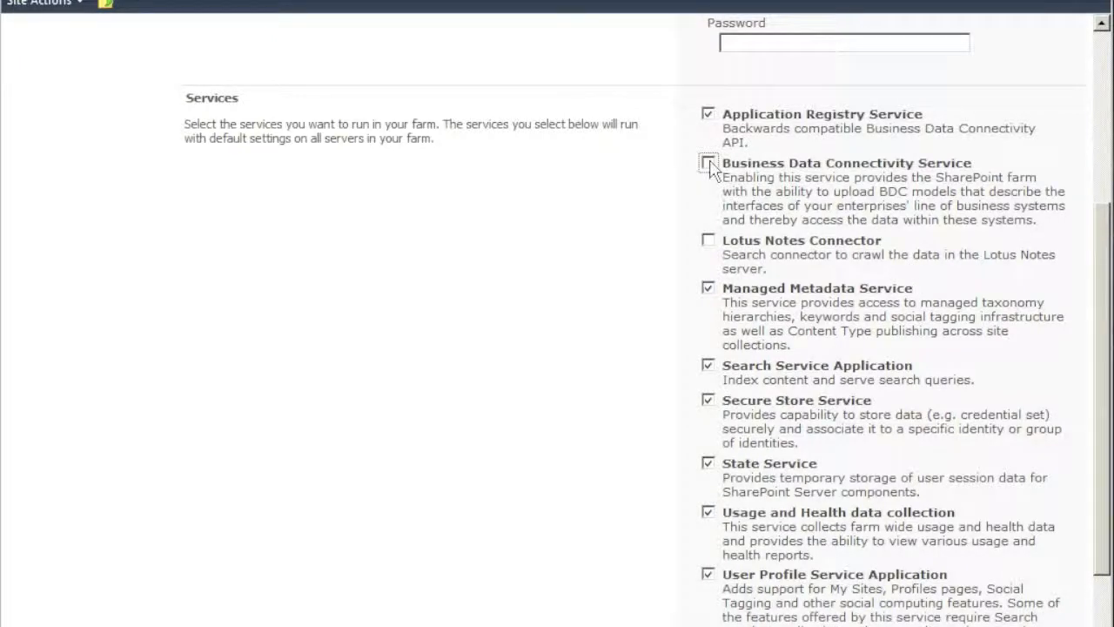
click(708, 288)
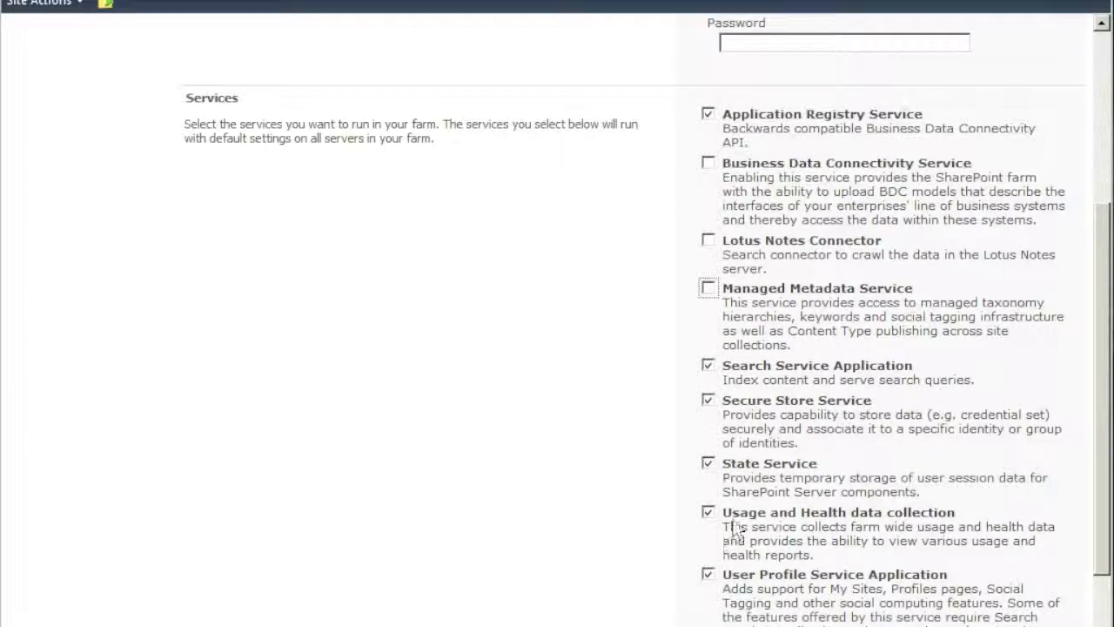
scroll(1107, 265, down, 3)
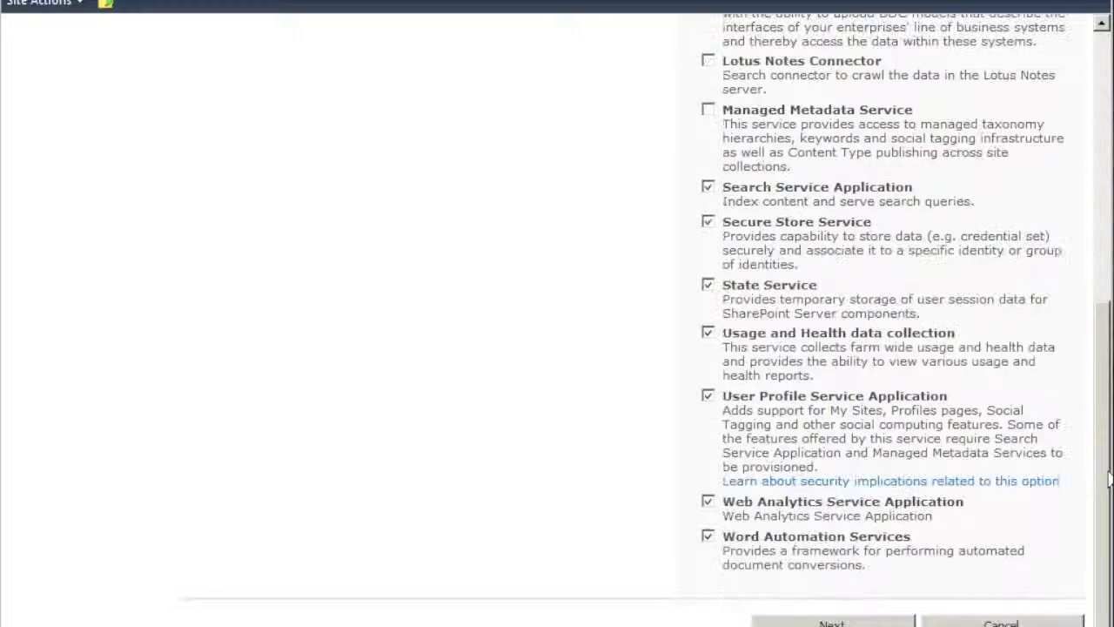
scroll(1089, 287, up, 4)
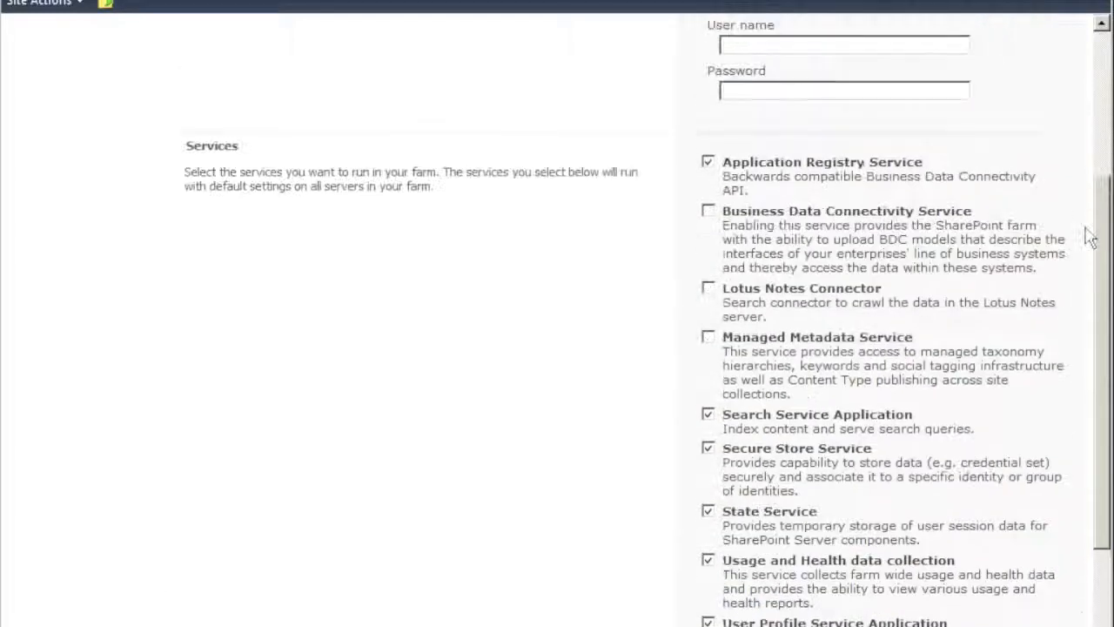
scroll(1089, 238, up, 1)
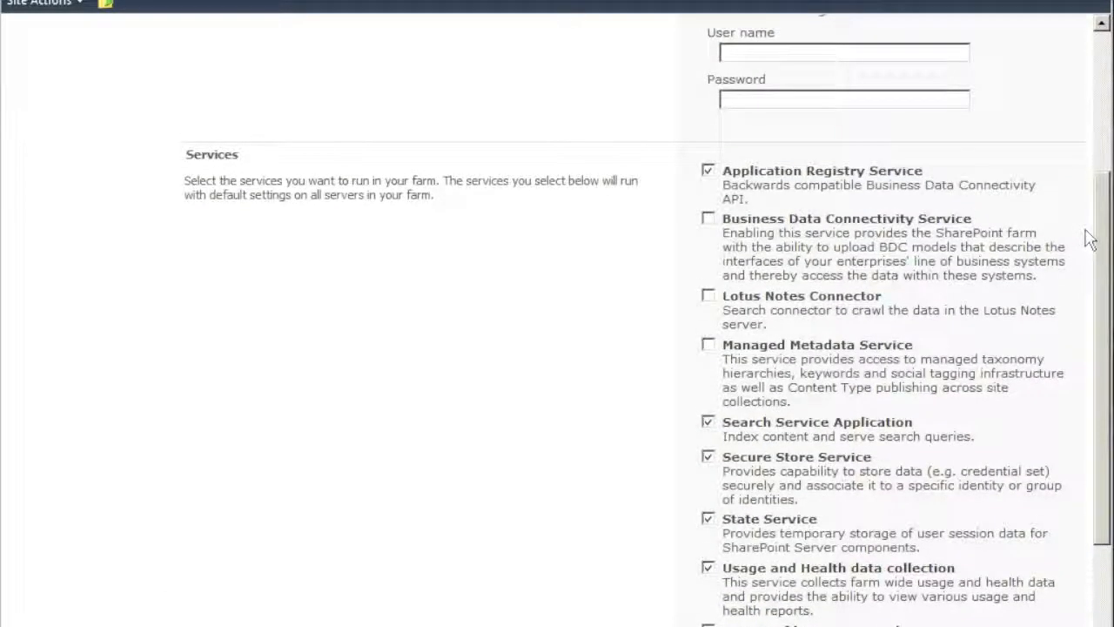
scroll(1089, 239, down, 2)
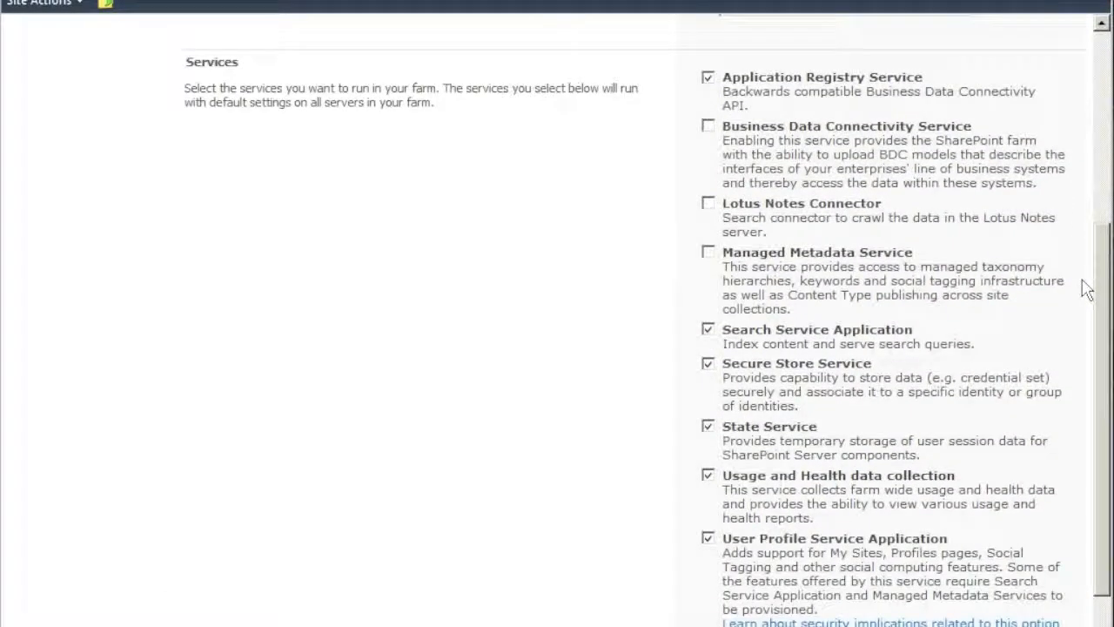
click(709, 254)
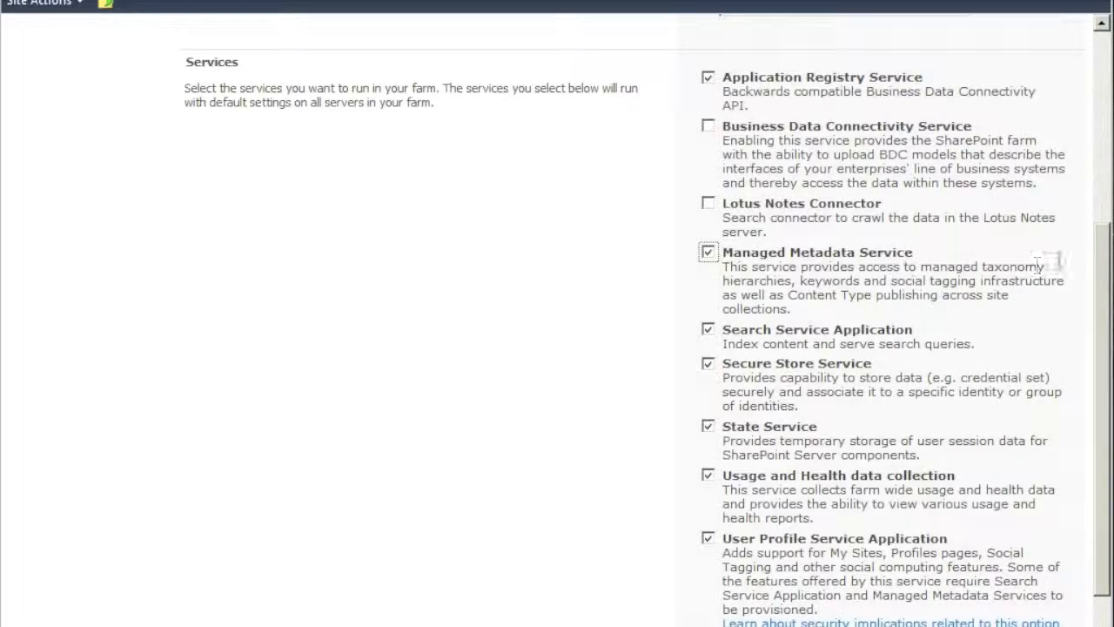
drag(1102, 339, 1102, 432)
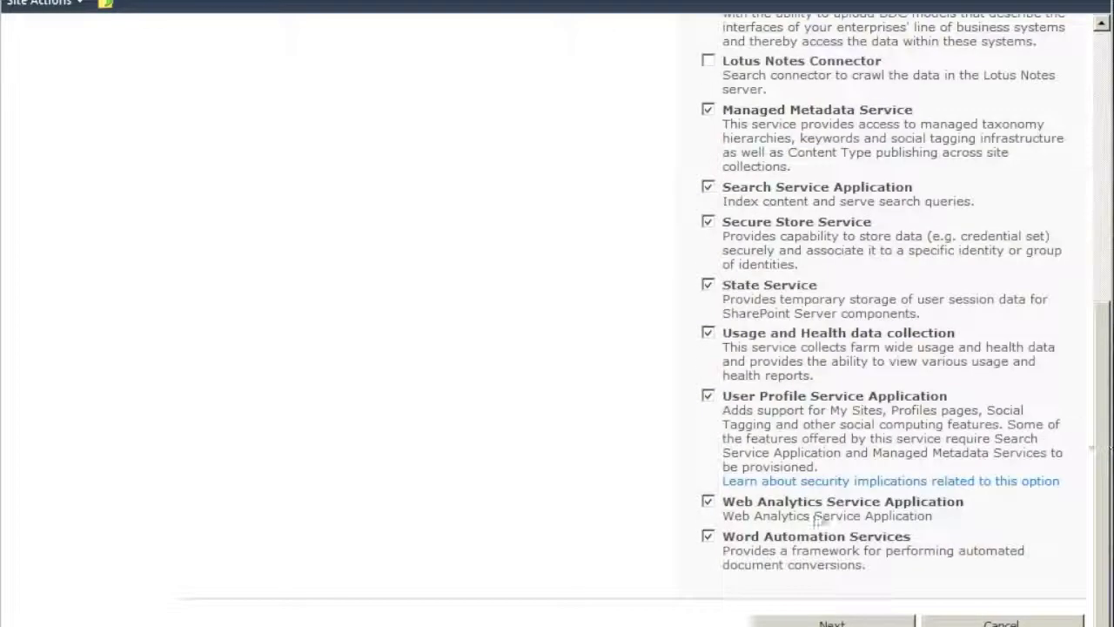
click(831, 620)
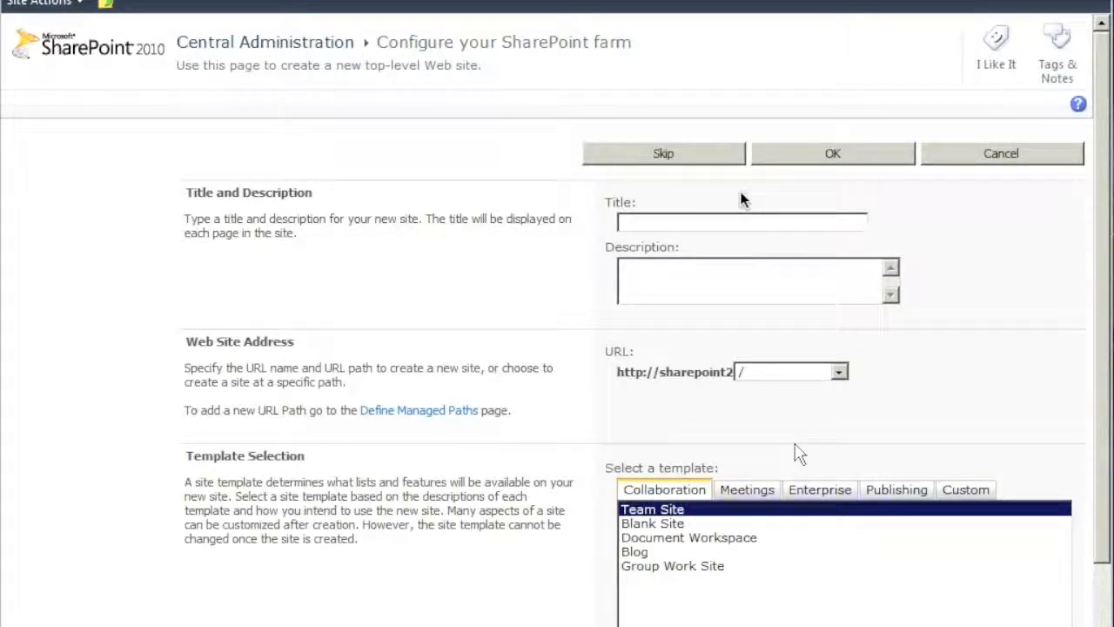
Enter title 'Our first site' and description 'This is our very first site. Yeahhhh!' with the Team Site template
click(643, 223)
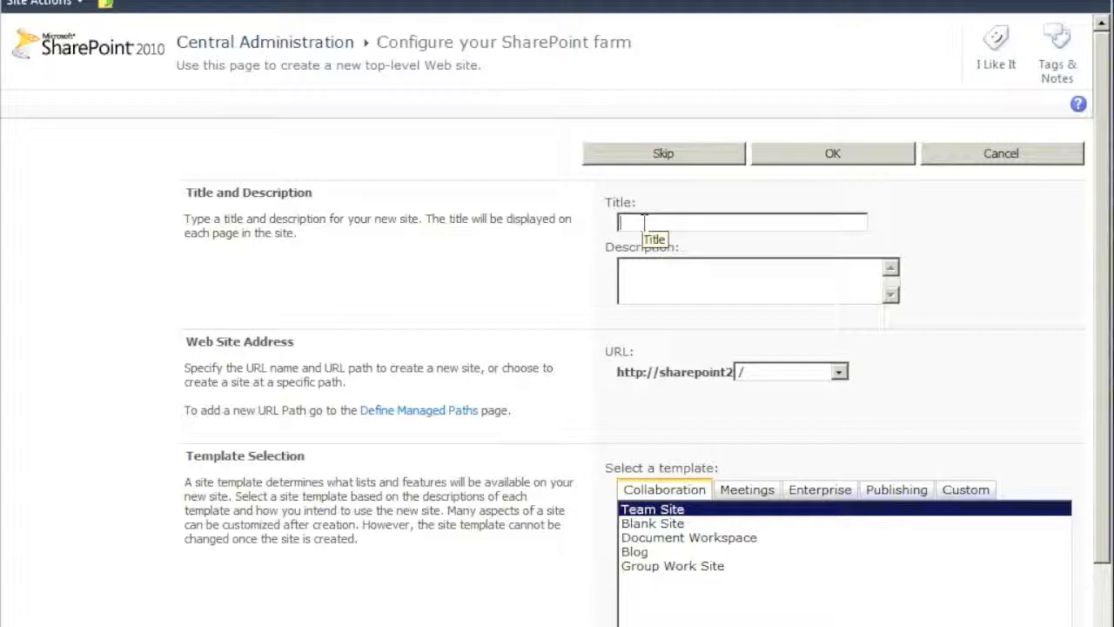
text(Our first site)
click(663, 283)
text(This i)
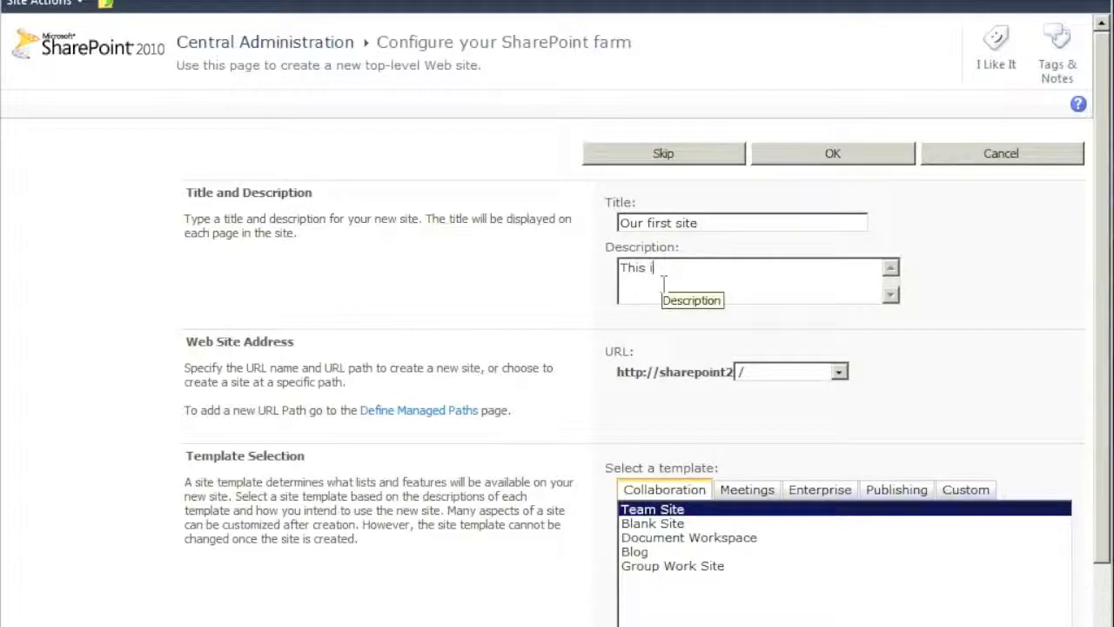
text(s our very first si)
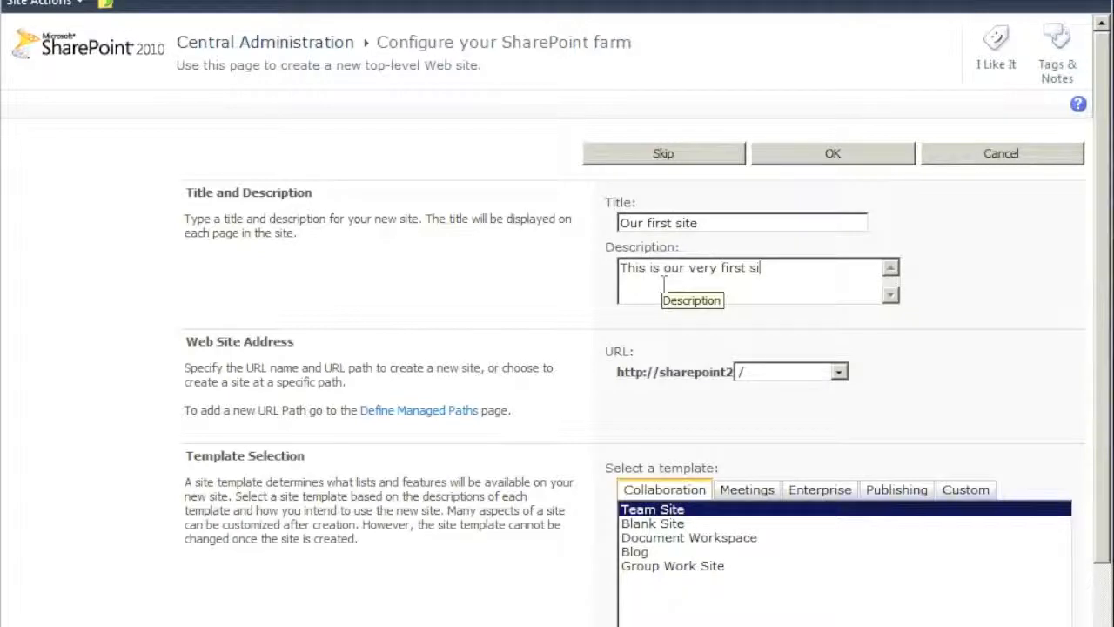
text(te. Yeahhhh!)
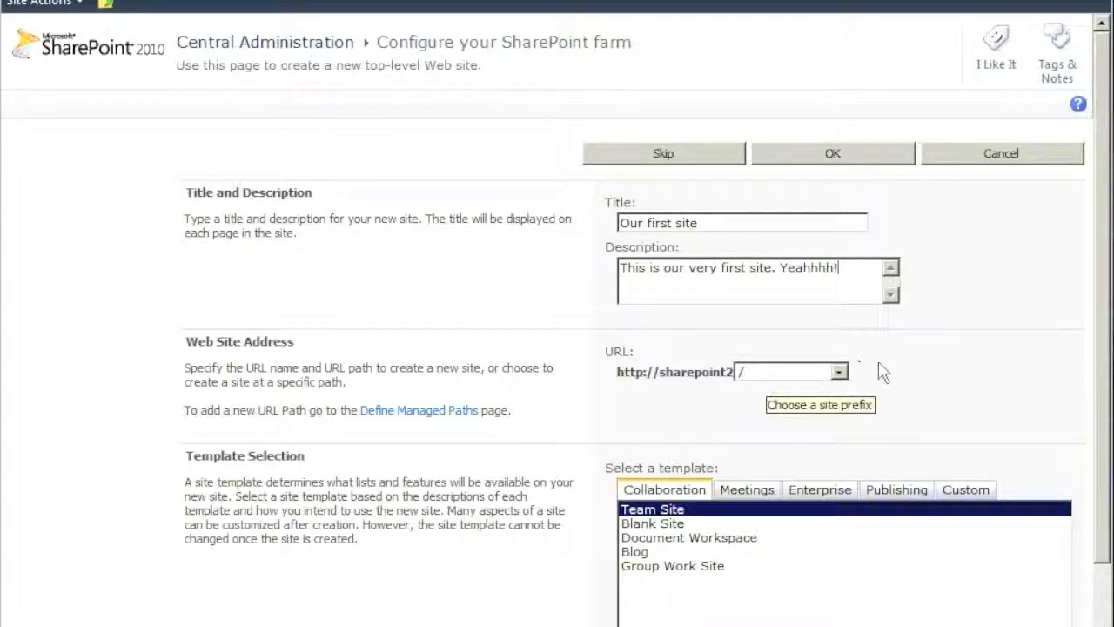
scroll(681, 495, down, 3)
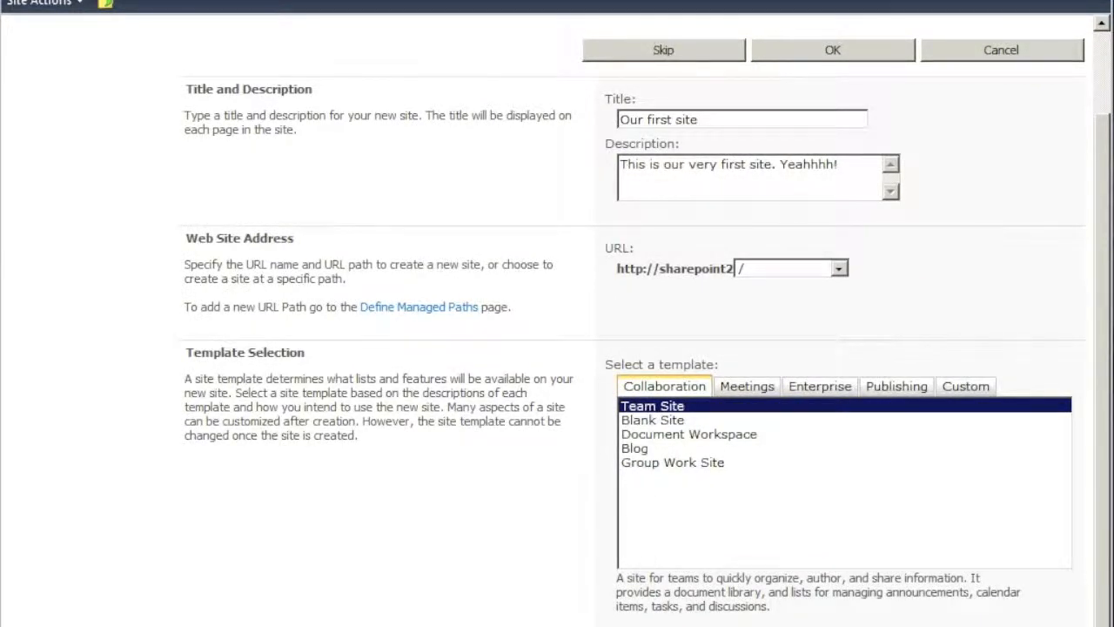
key(Return)
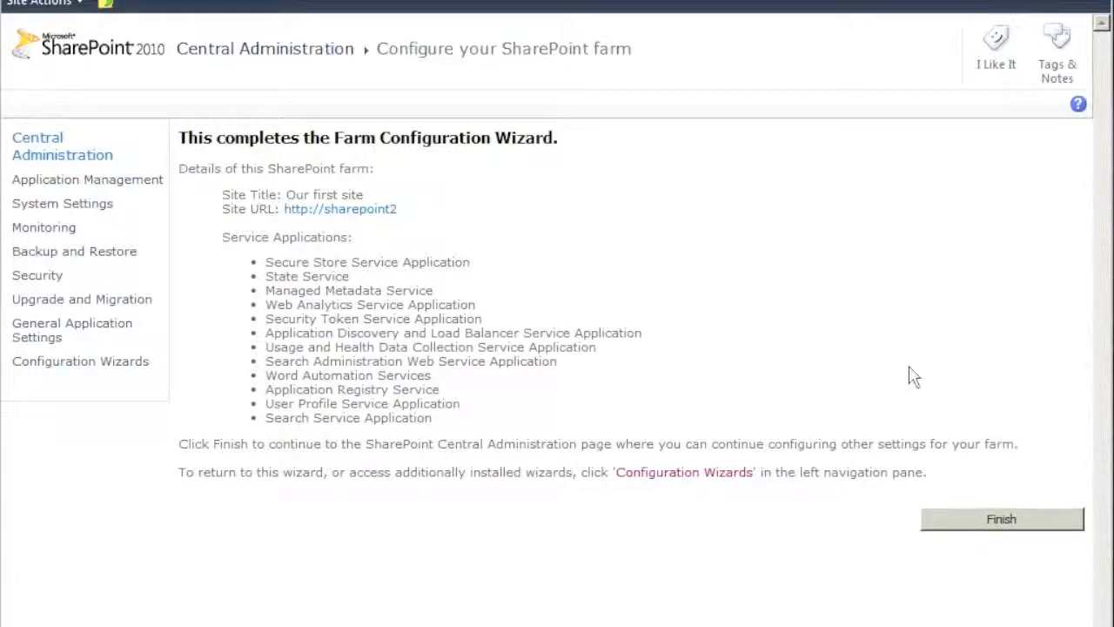
Finish the Farm Configuration Wizard from its summary page
click(1004, 525)
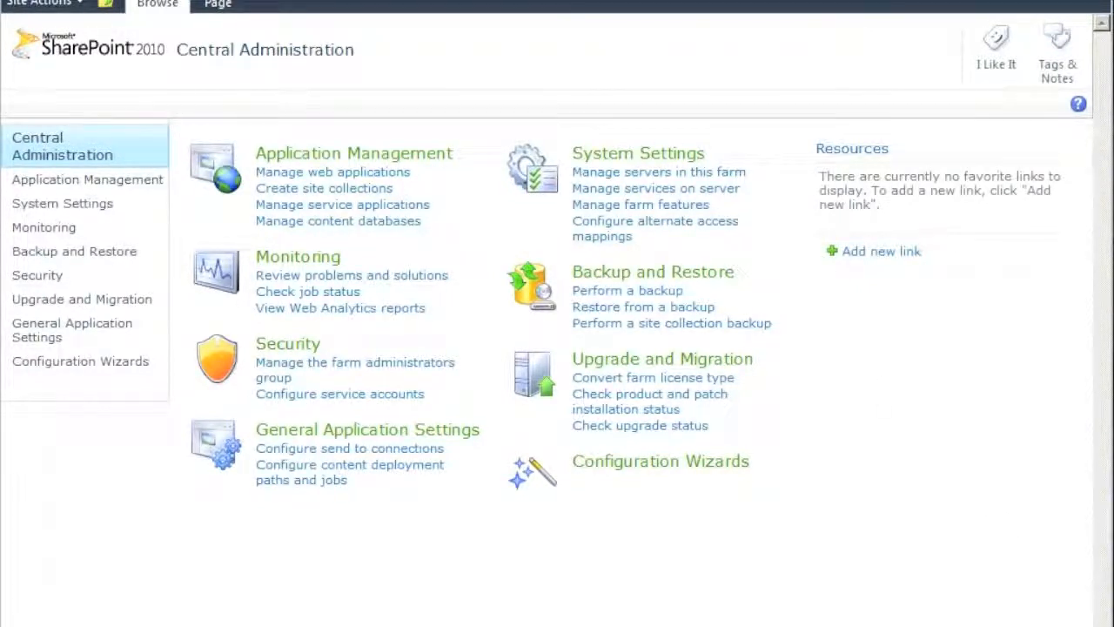
key(ctrl+t)
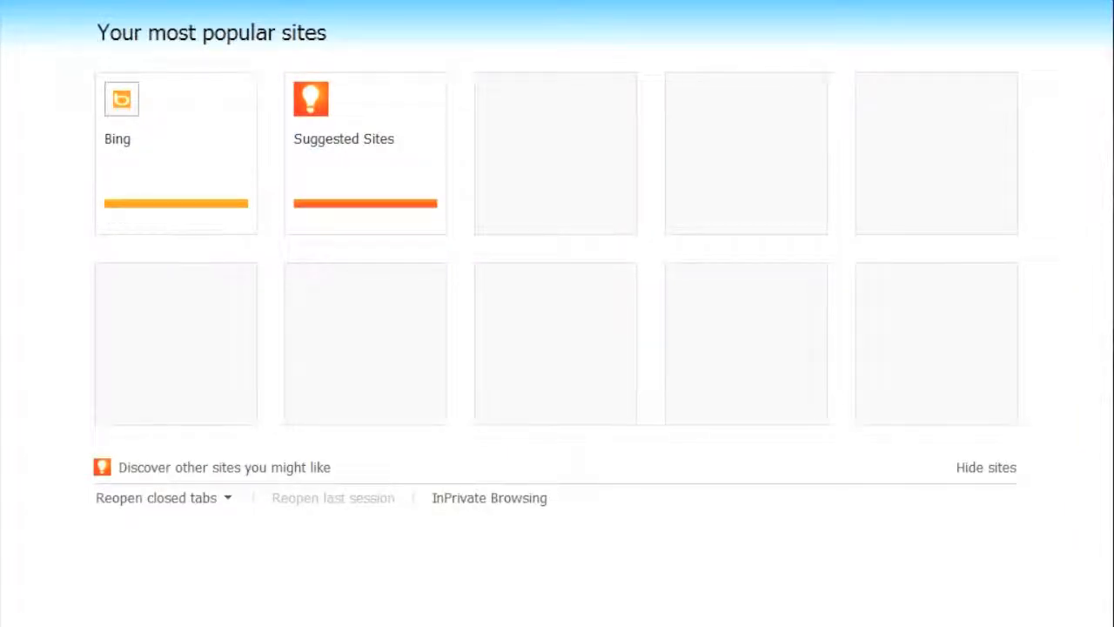
key(ctrl+w)
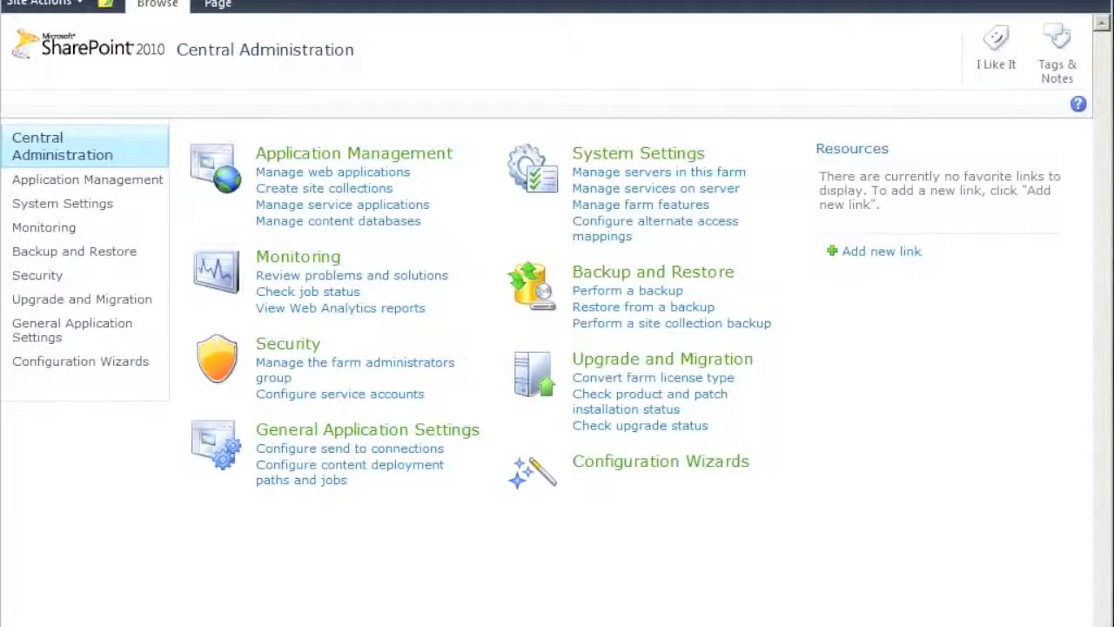
key(ctrl+Tab)
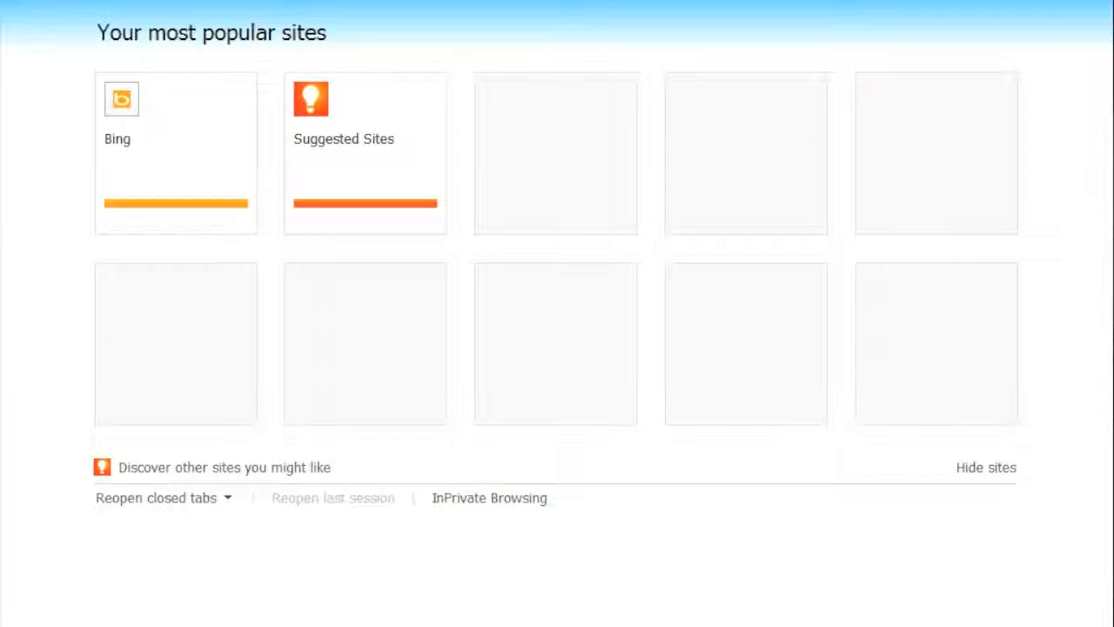
text(h)
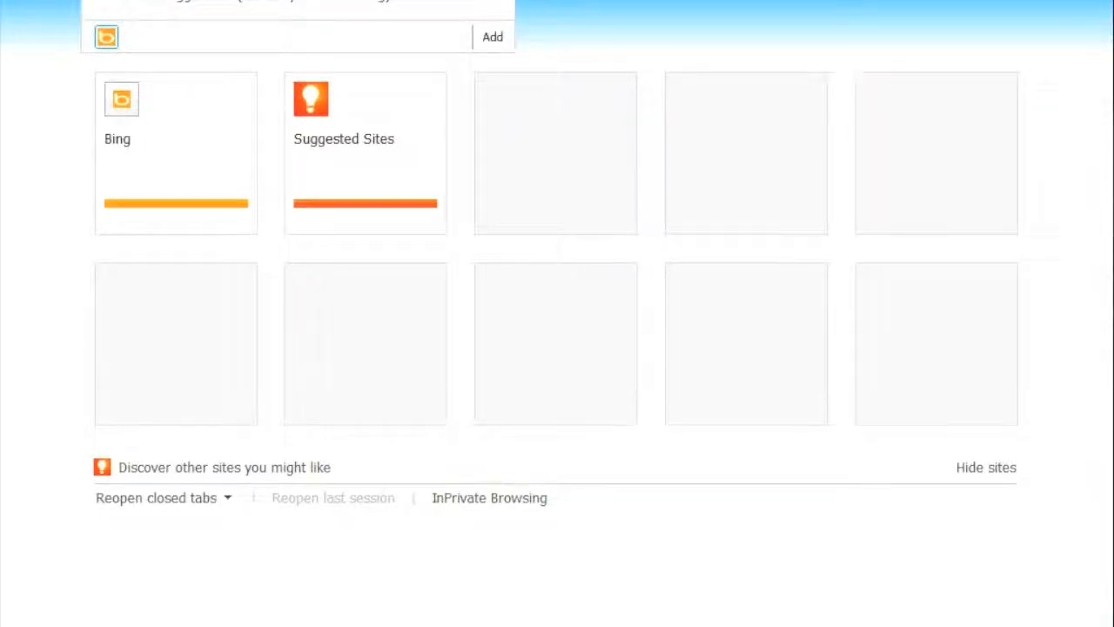
text(t)
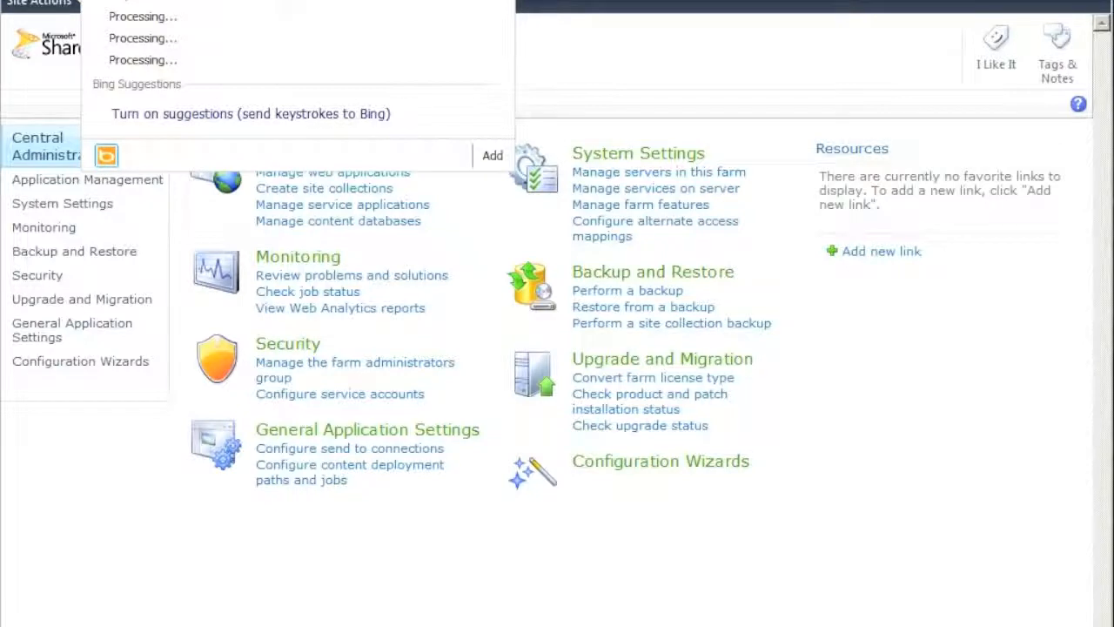
key(Return)
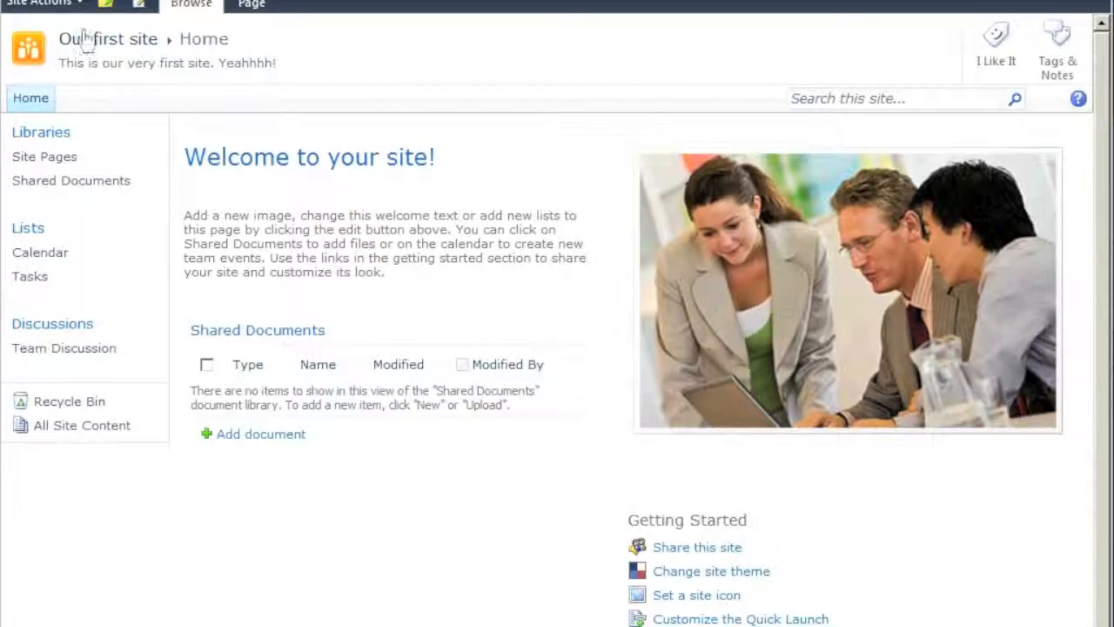
Via Site Permissions, add domain users to Our first site Members with Contribute permission
click(74, 5)
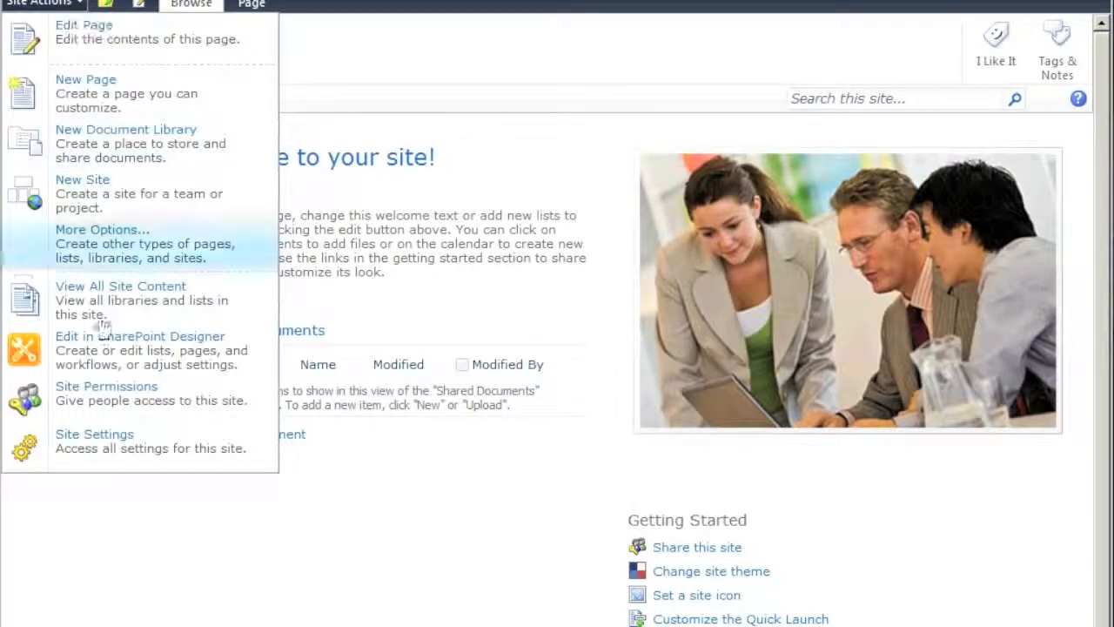
click(113, 408)
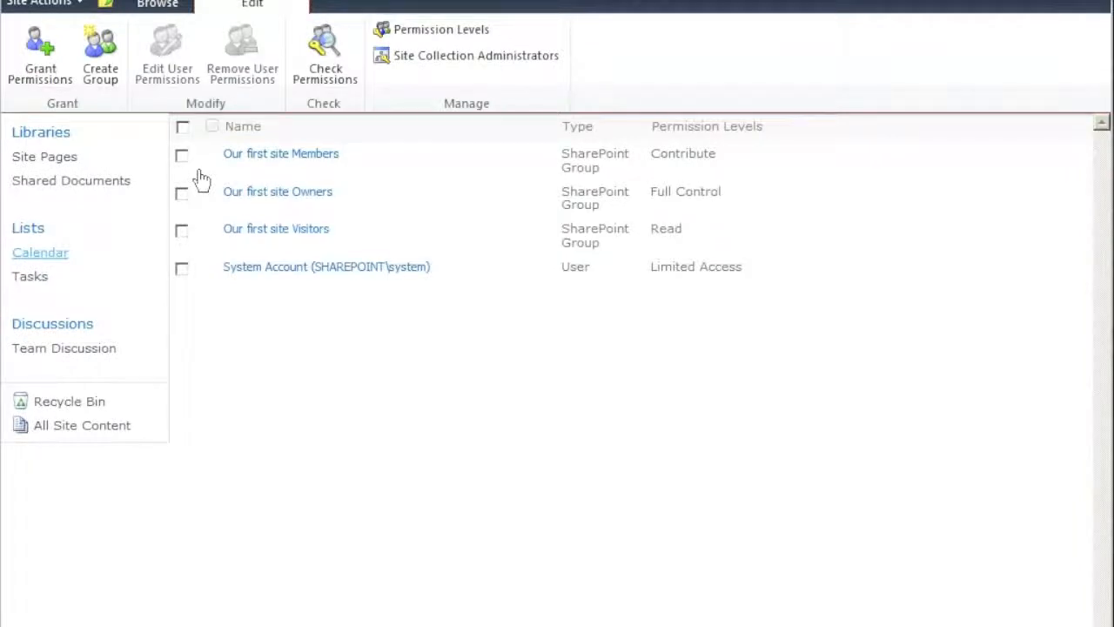
click(48, 77)
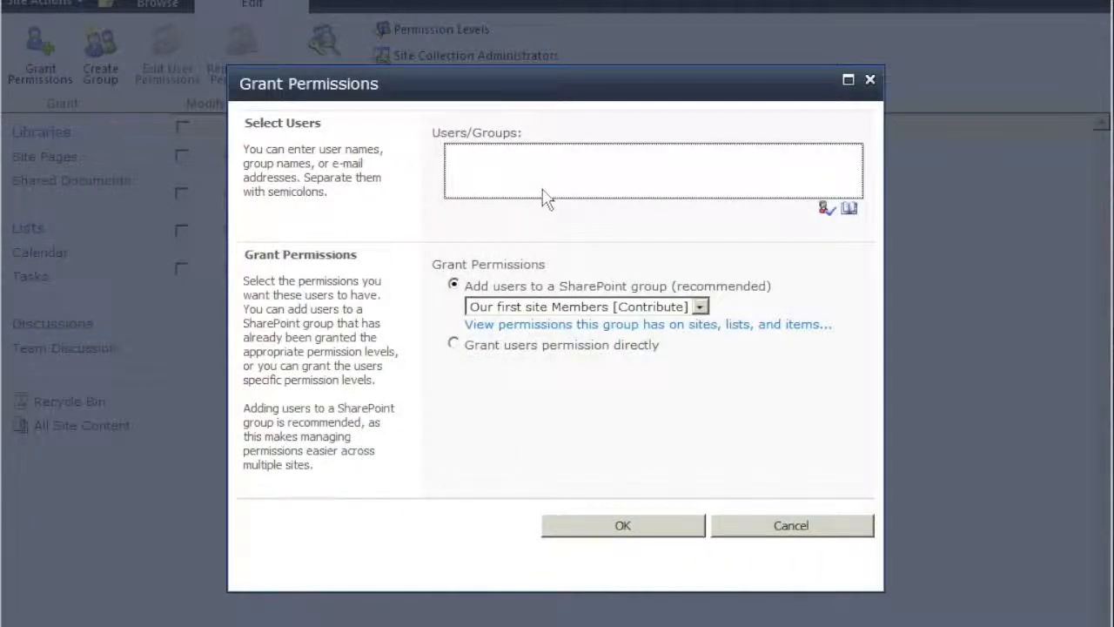
click(544, 188)
text(domain users)
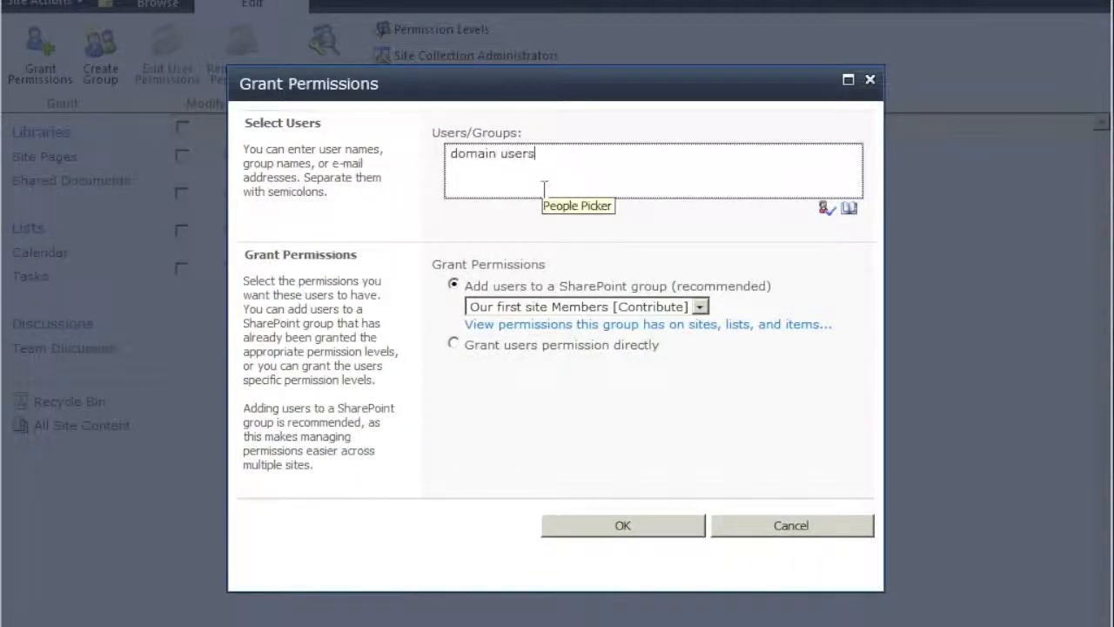
click(826, 211)
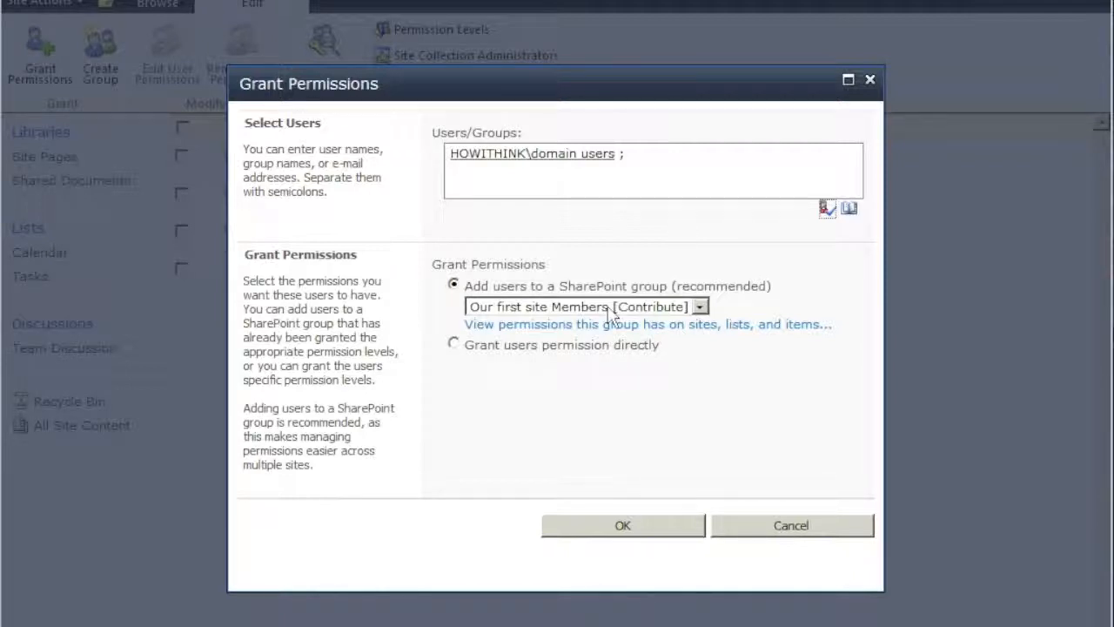
click(677, 528)
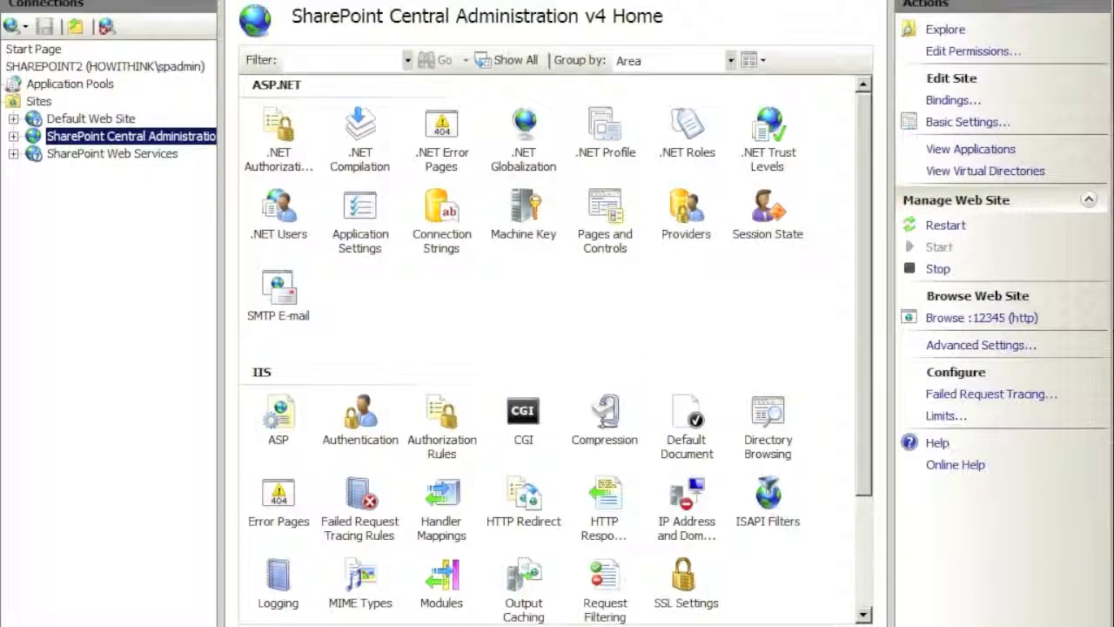
Refresh the IIS sites list so the new SharePoint - 80 site appears
right_click(146, 255)
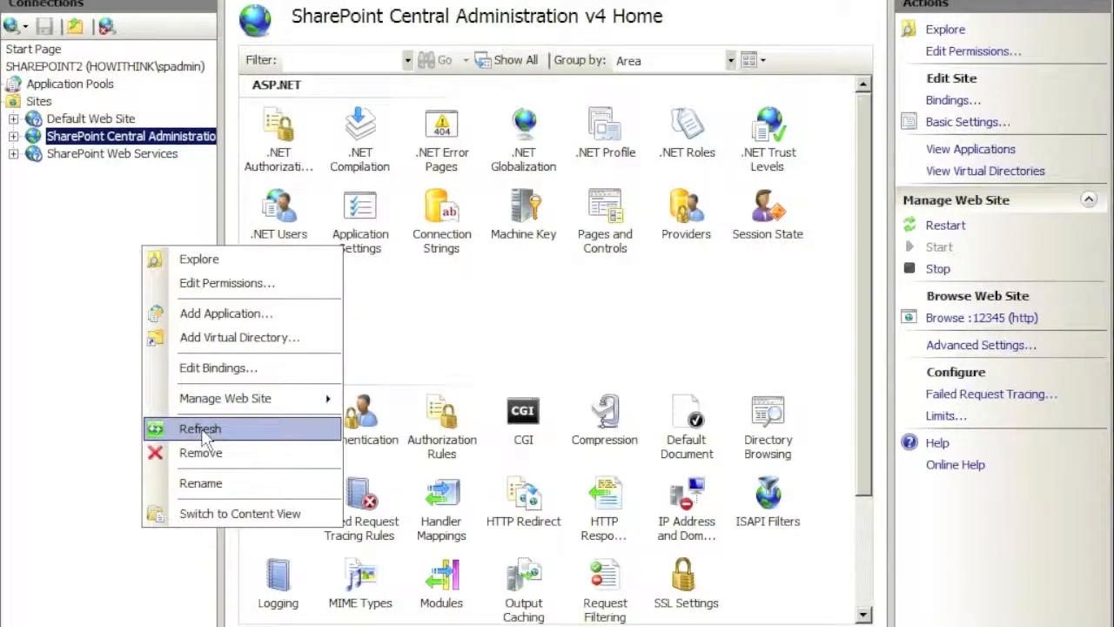
click(202, 430)
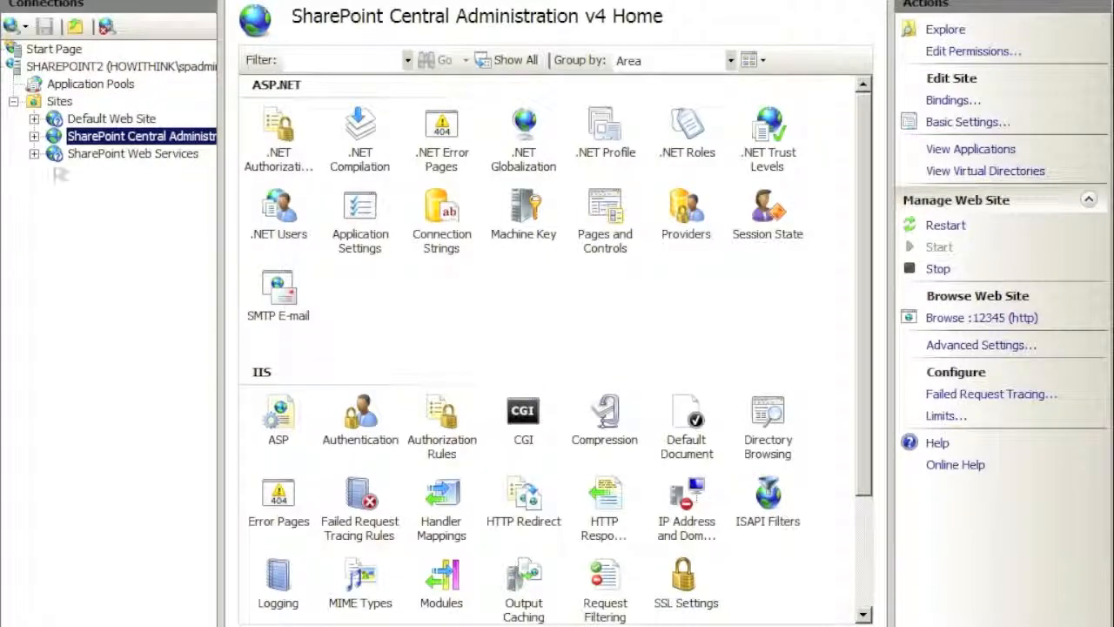
click(57, 103)
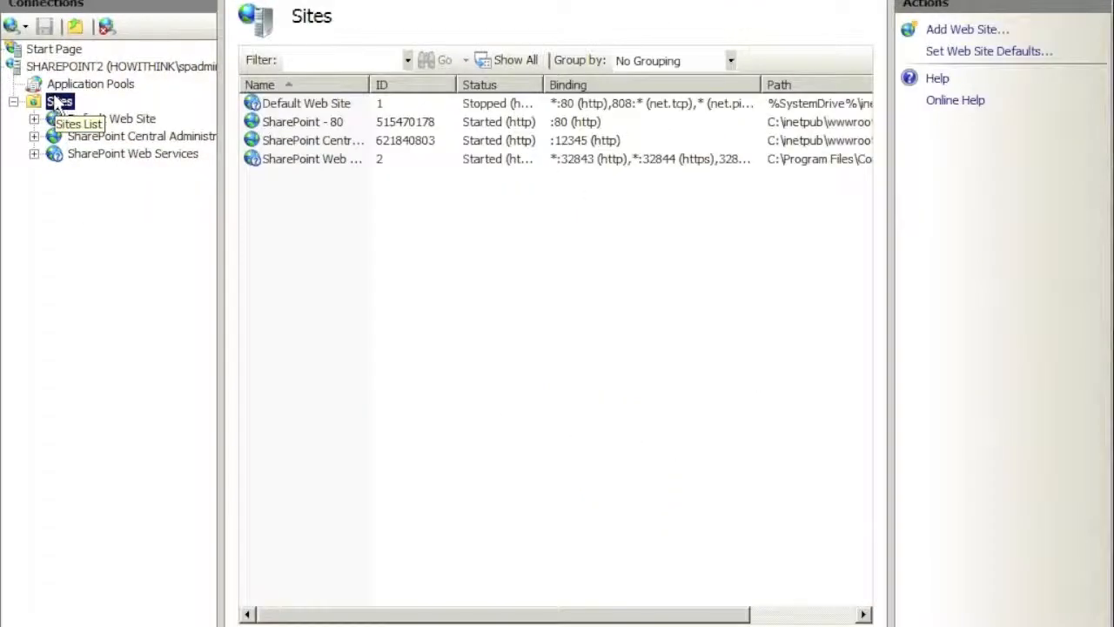
right_click(58, 102)
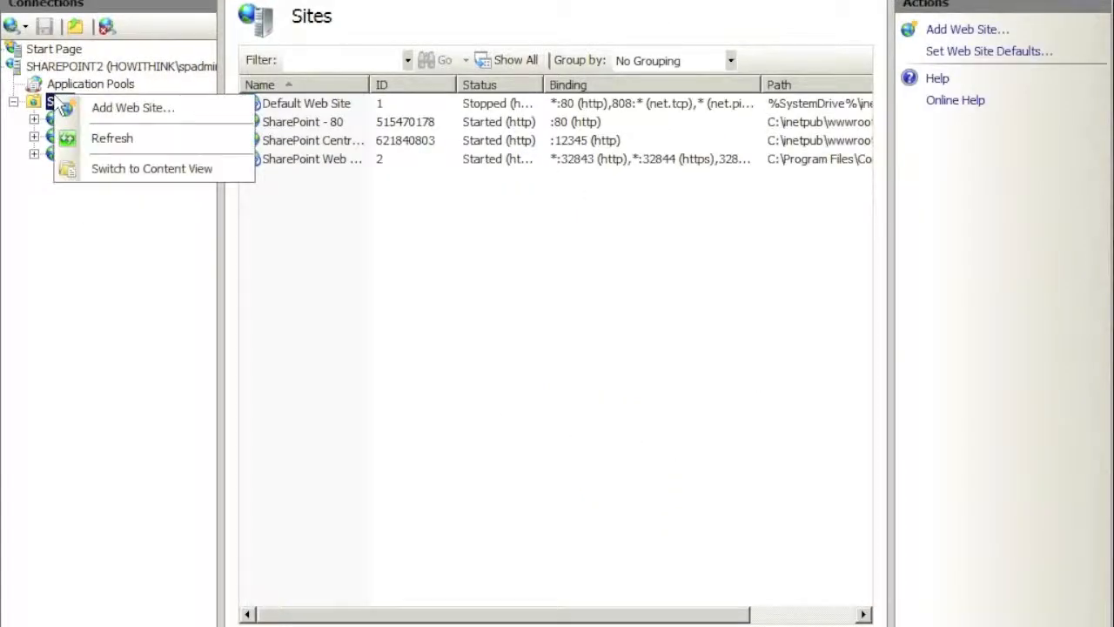
click(111, 137)
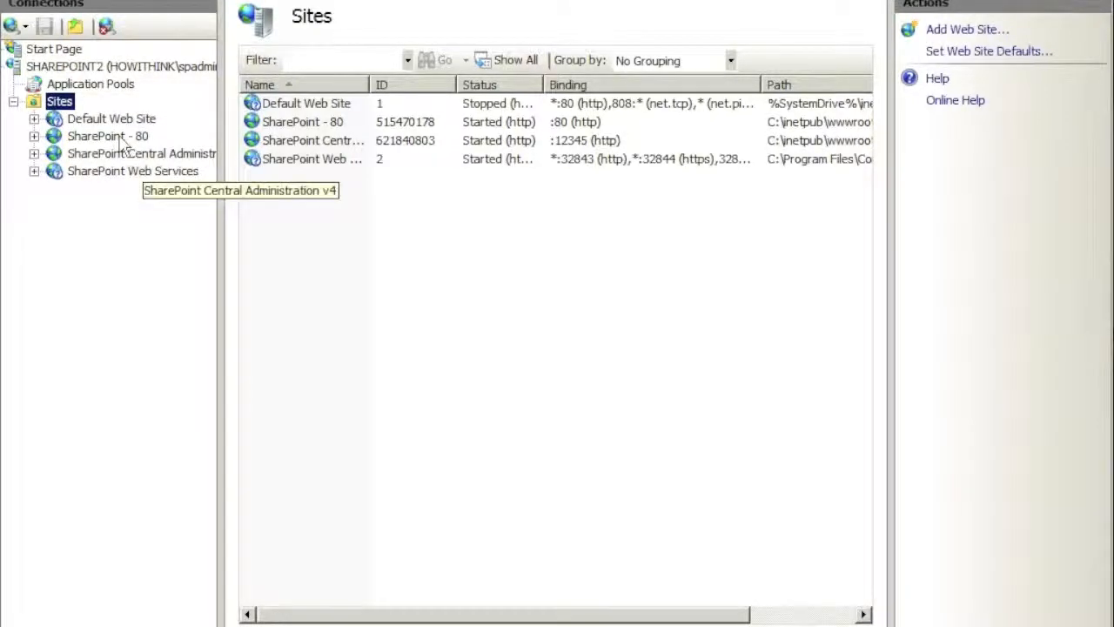
Confirm SharePoint - 80 is bound to http port 80, then return to the browser
click(120, 138)
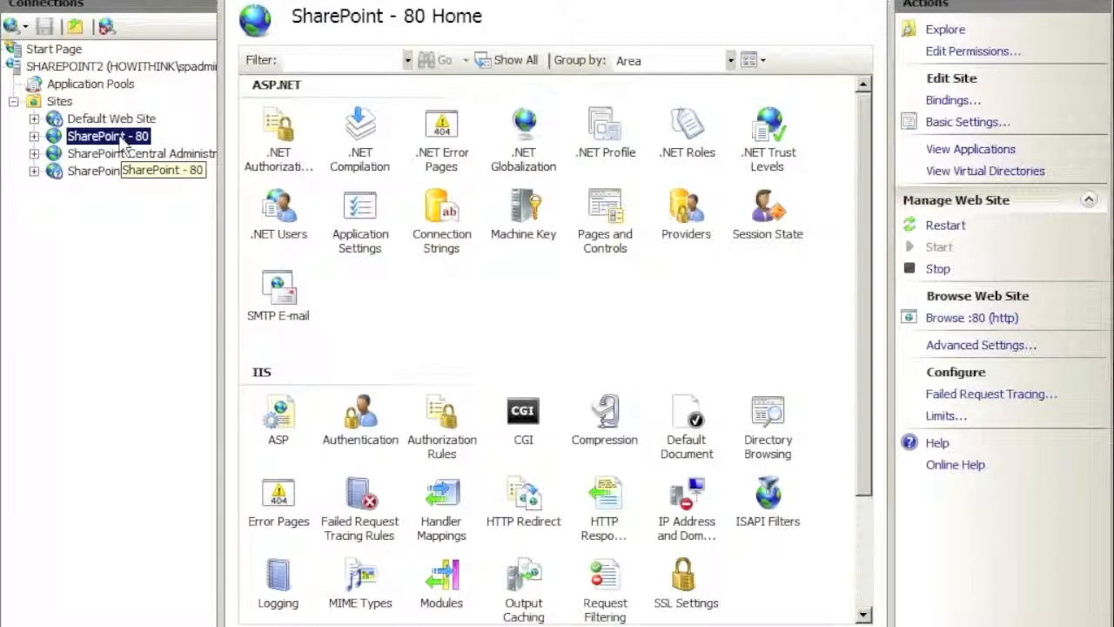
right_click(122, 139)
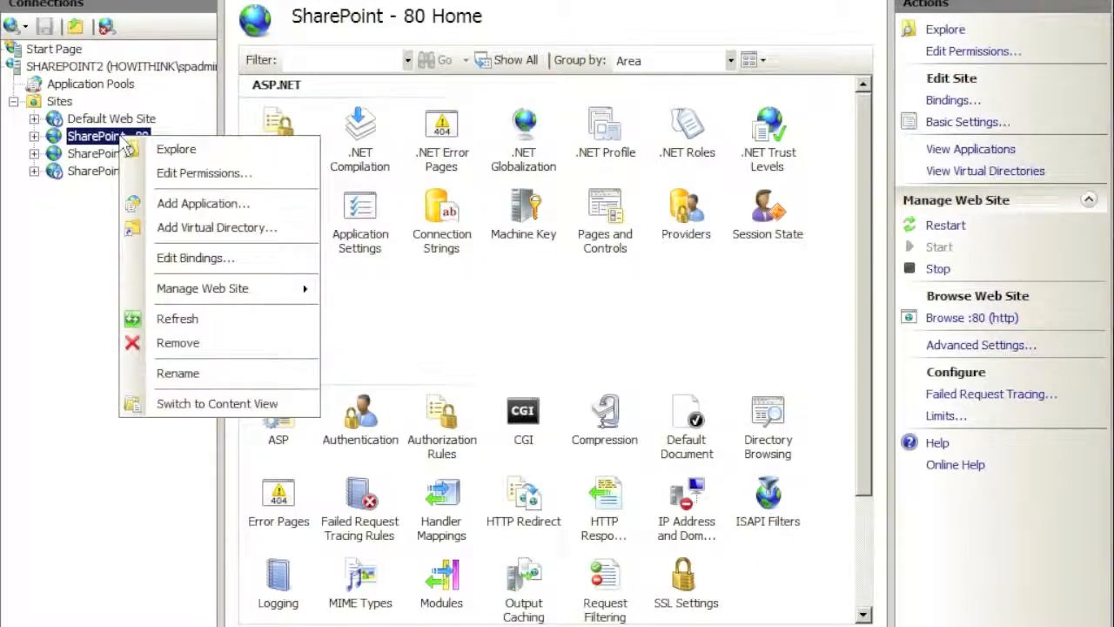
click(196, 257)
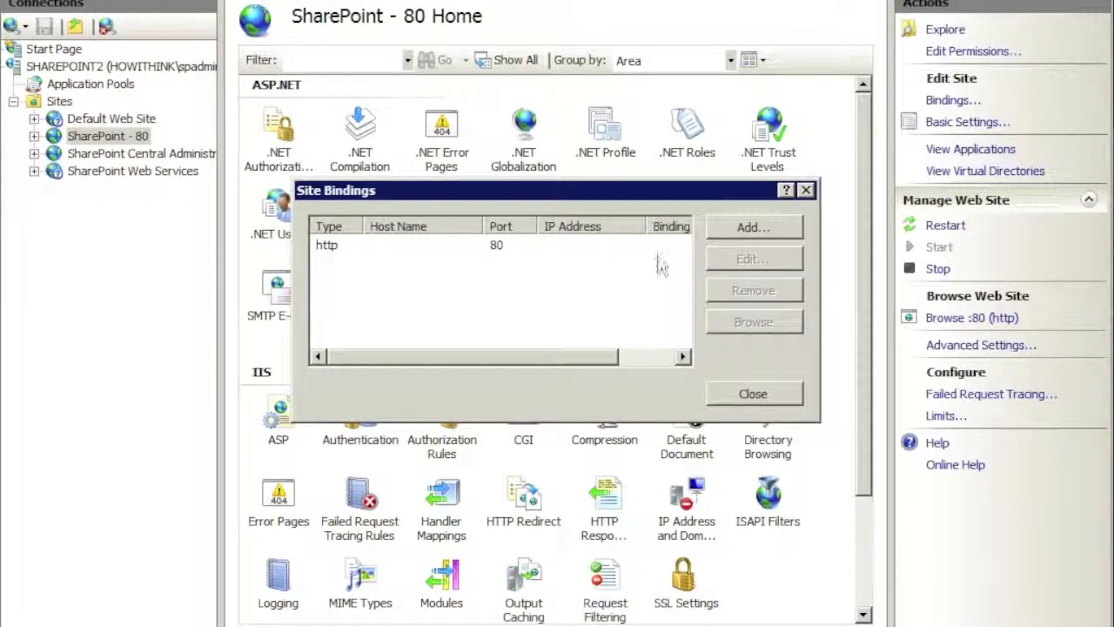
click(805, 190)
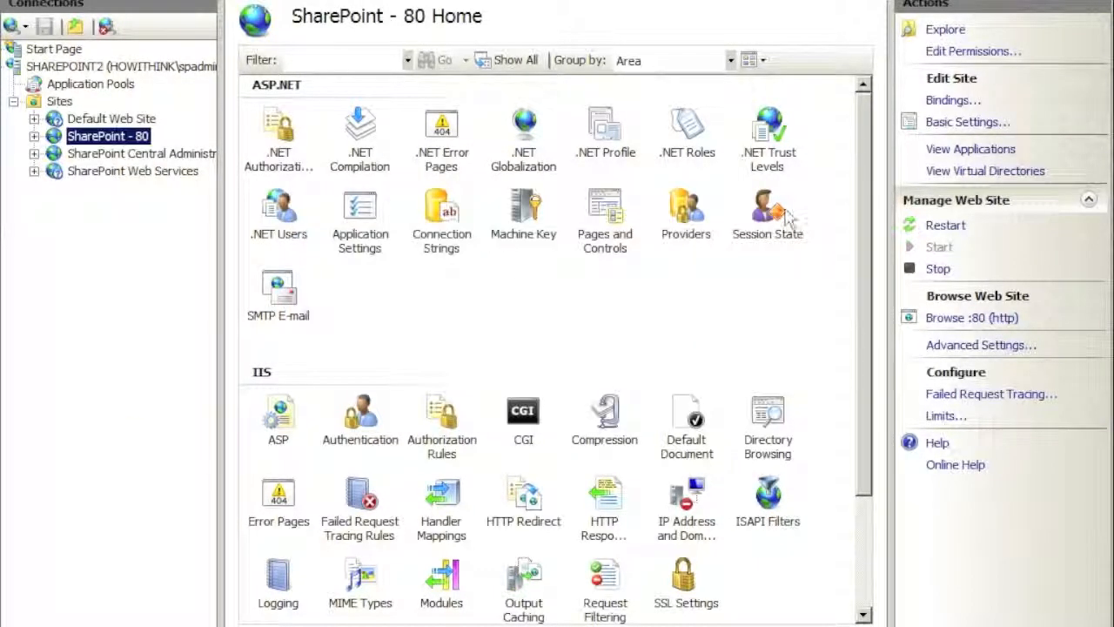
click(990, 51)
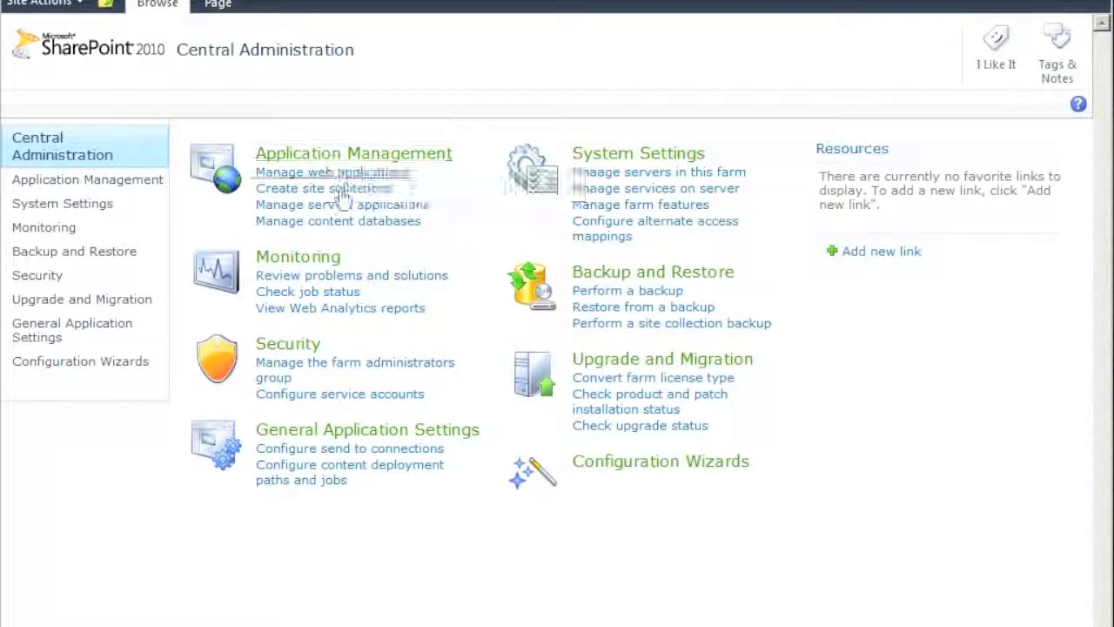
click(335, 155)
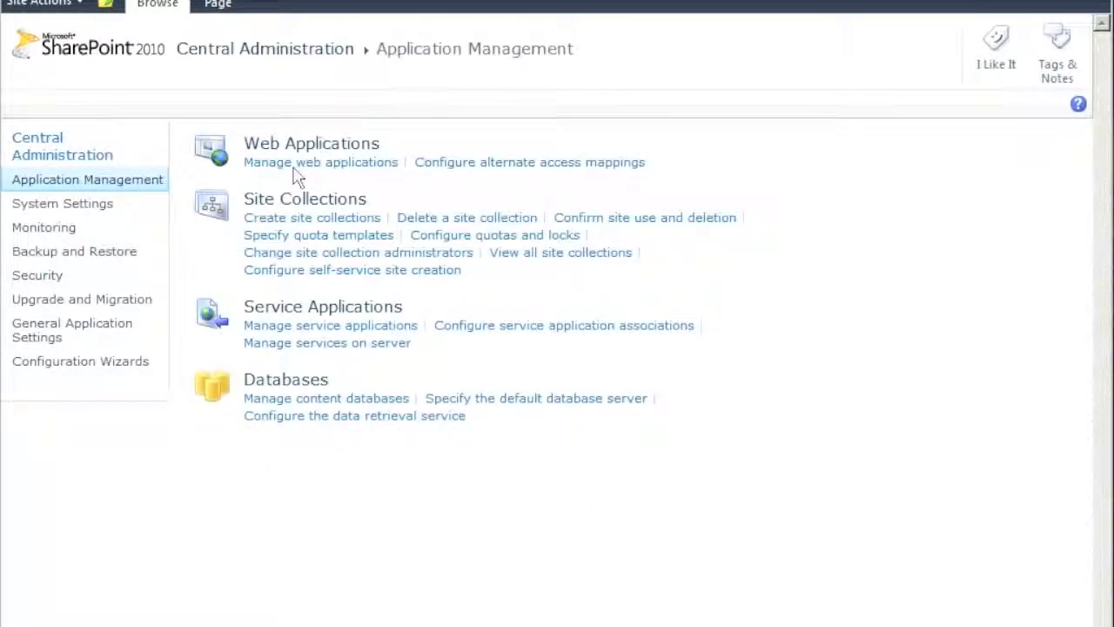
click(306, 164)
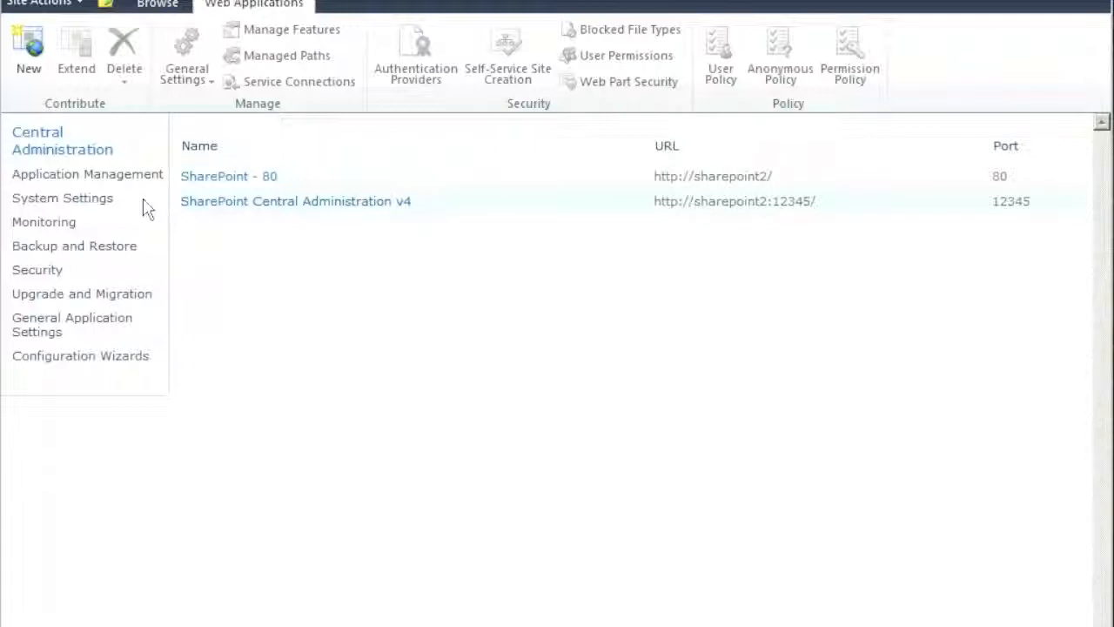
click(213, 208)
click(944, 1)
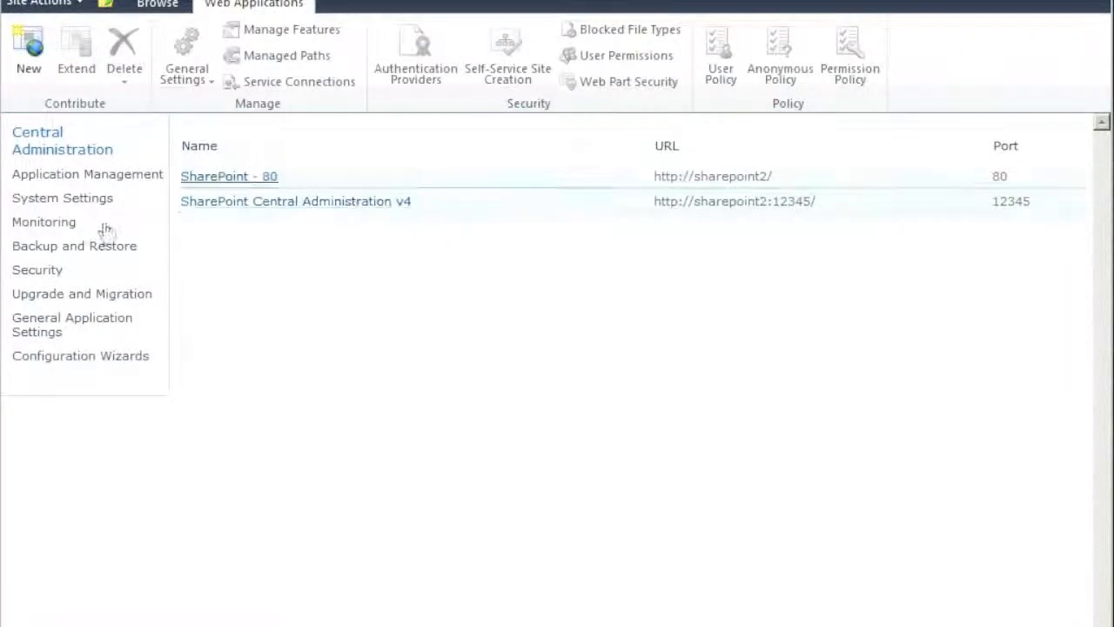
click(46, 148)
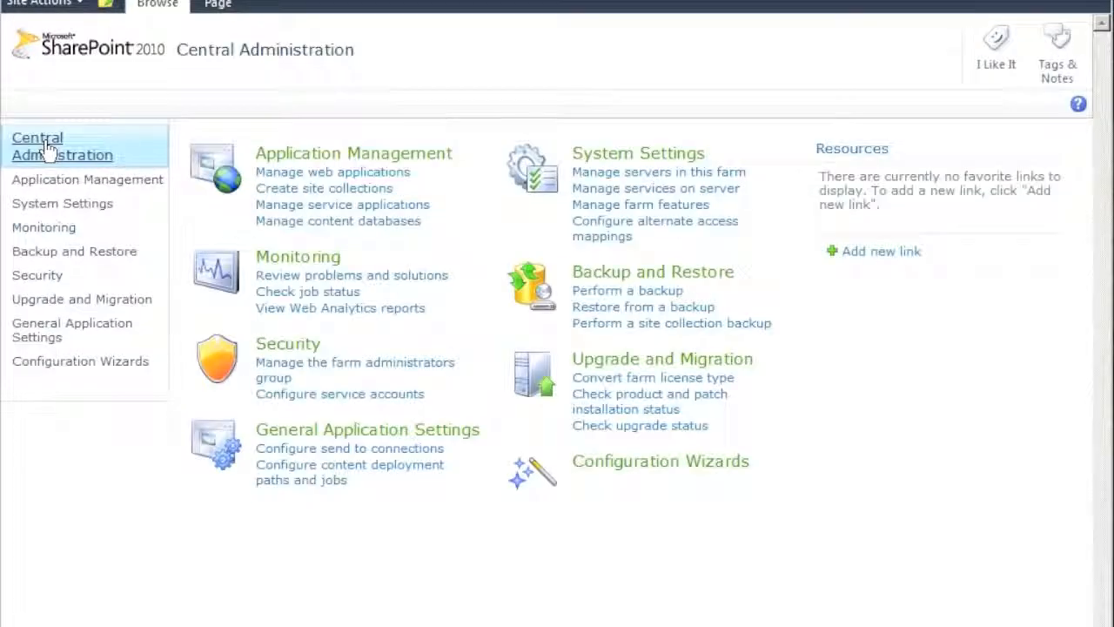